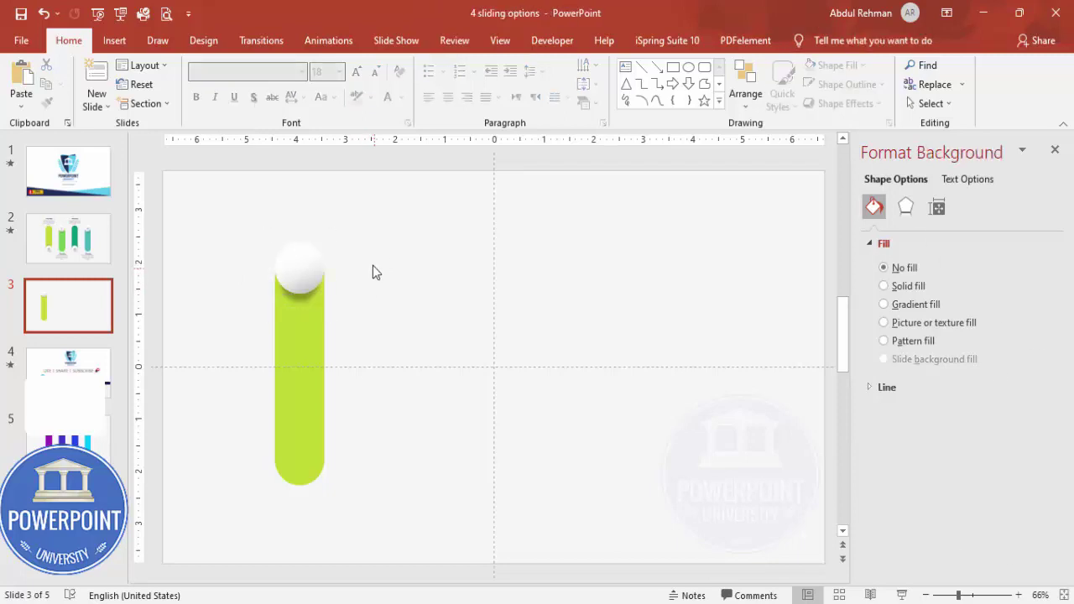
Copy the lime bar and its knob to make four sliders across the slide.
drag(434, 204, 228, 551)
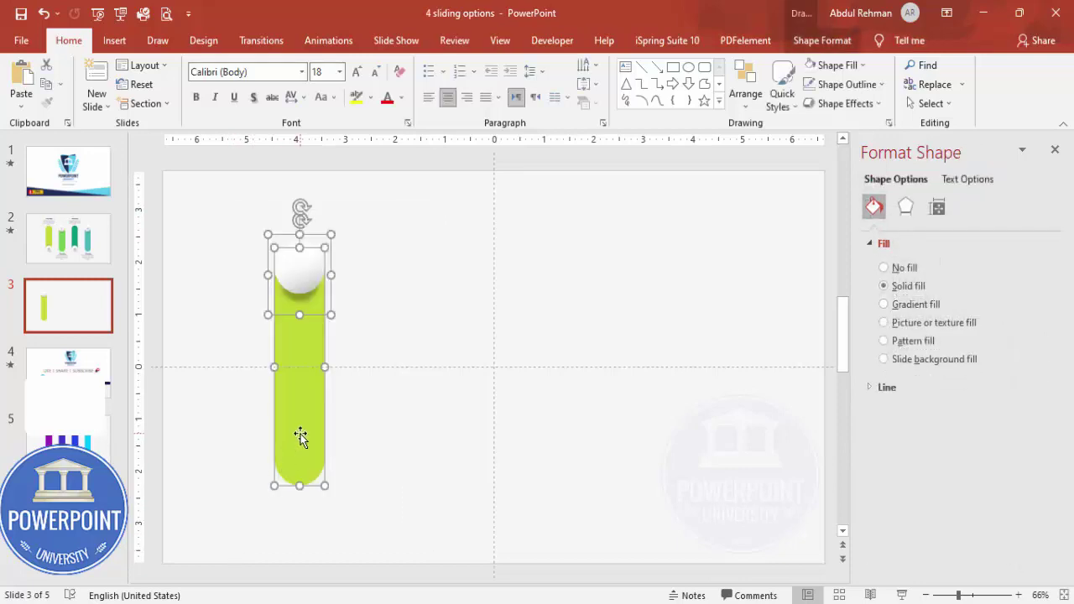
drag(303, 442, 399, 430)
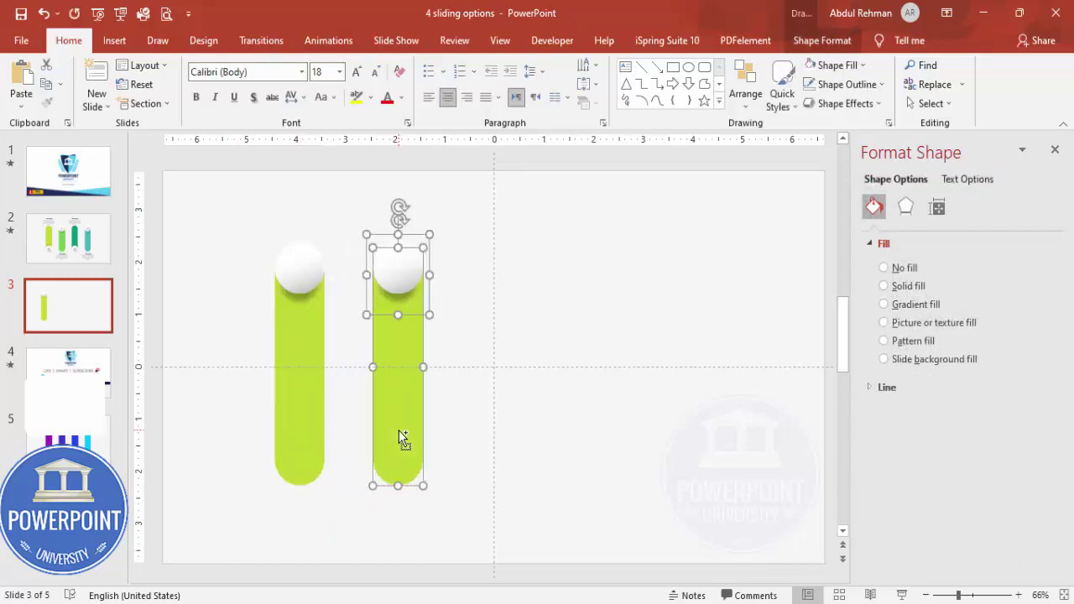
drag(238, 204, 473, 551)
drag(419, 431, 674, 442)
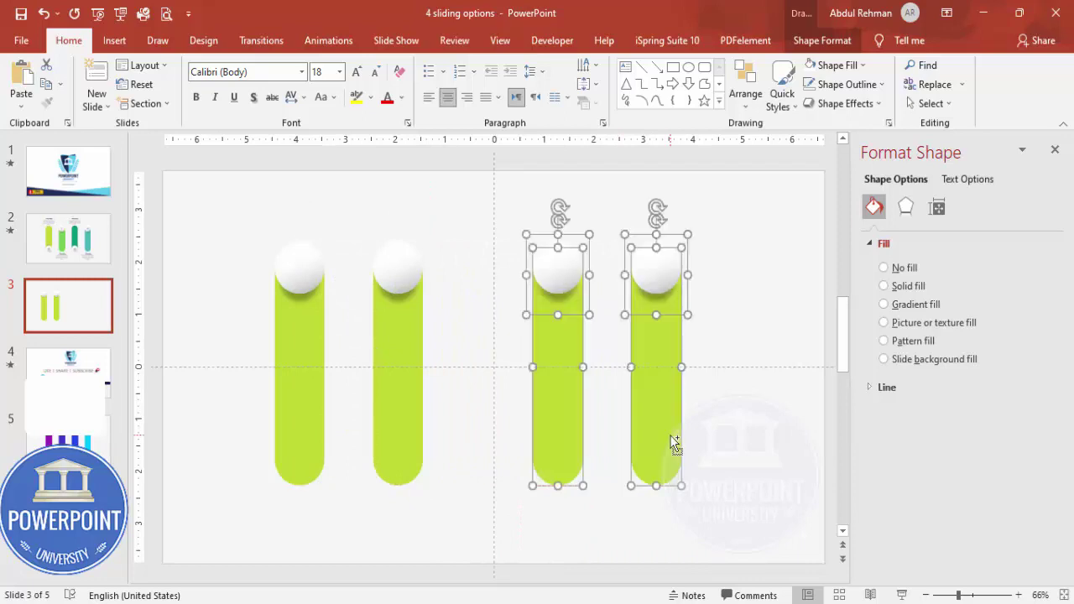
Distribute the four bars horizontally so they are evenly spaced.
click(478, 475)
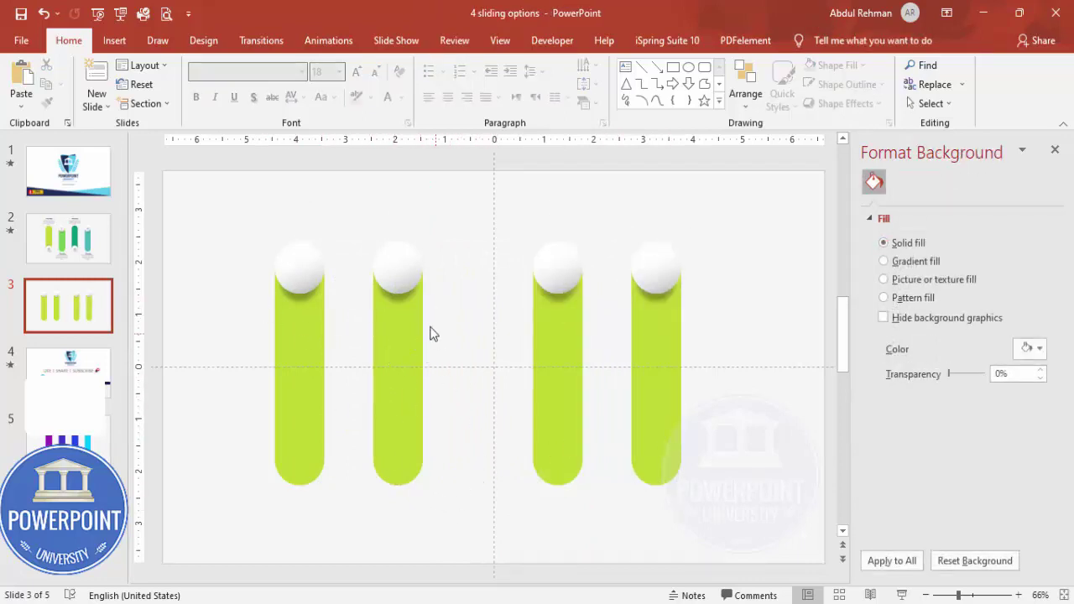
click(663, 380)
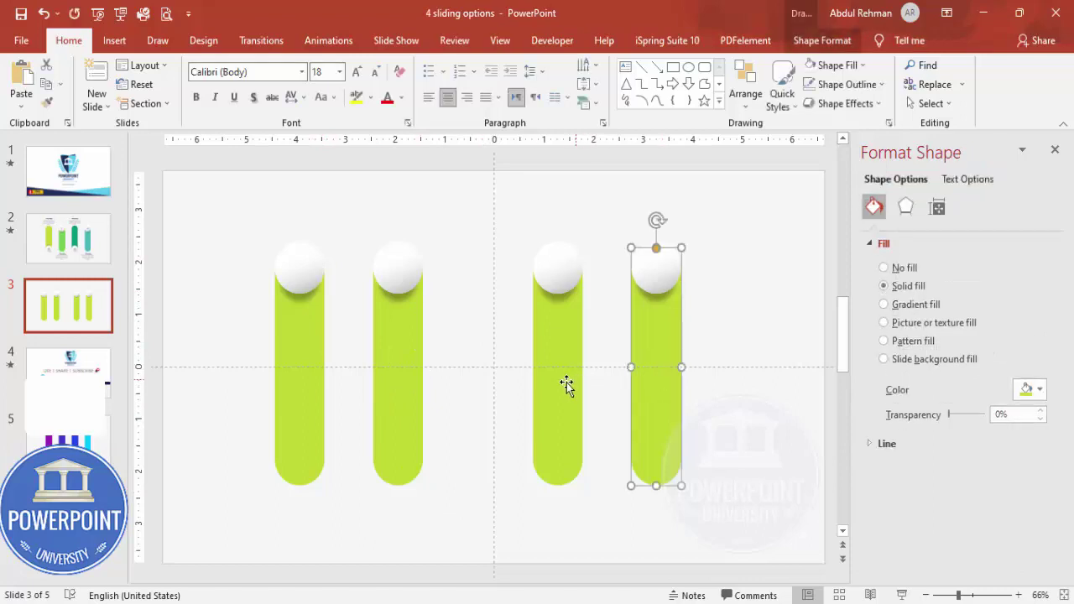
shift+click(566, 384)
shift+click(394, 390)
shift+click(286, 399)
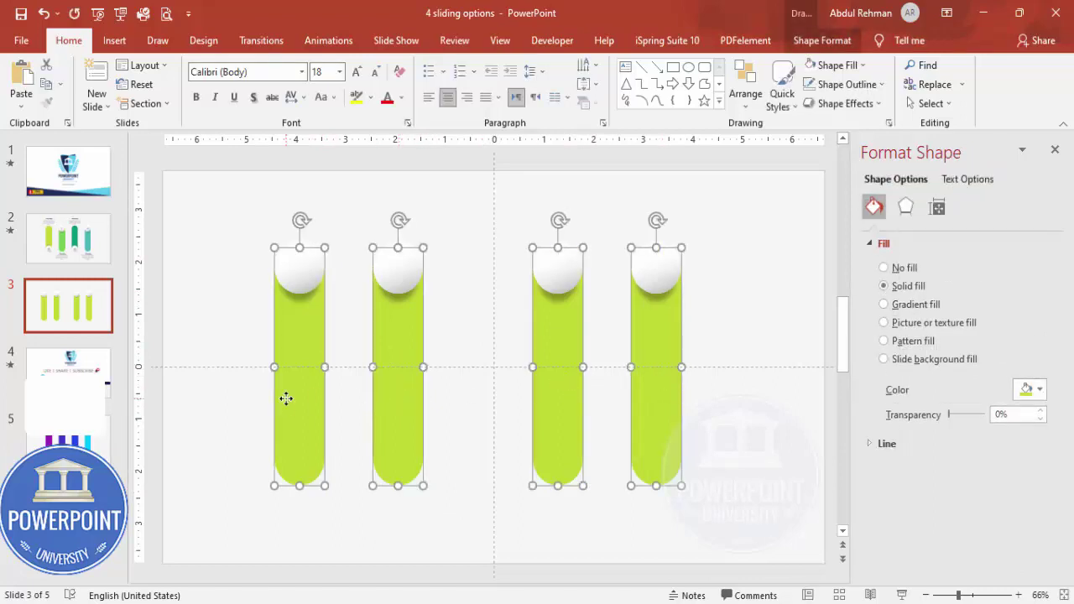
click(847, 42)
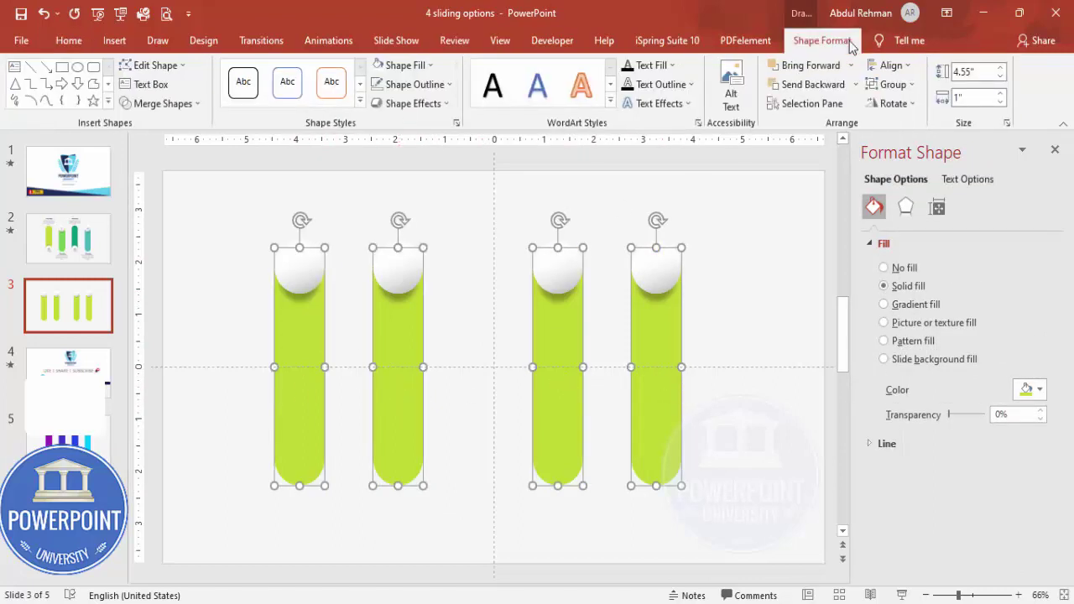
click(891, 65)
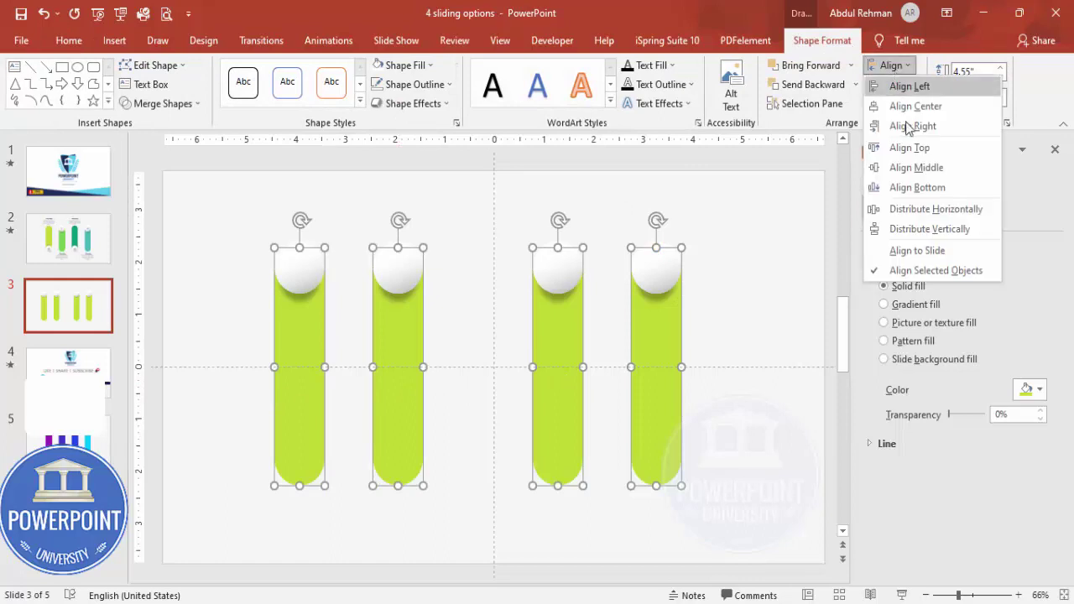
click(967, 217)
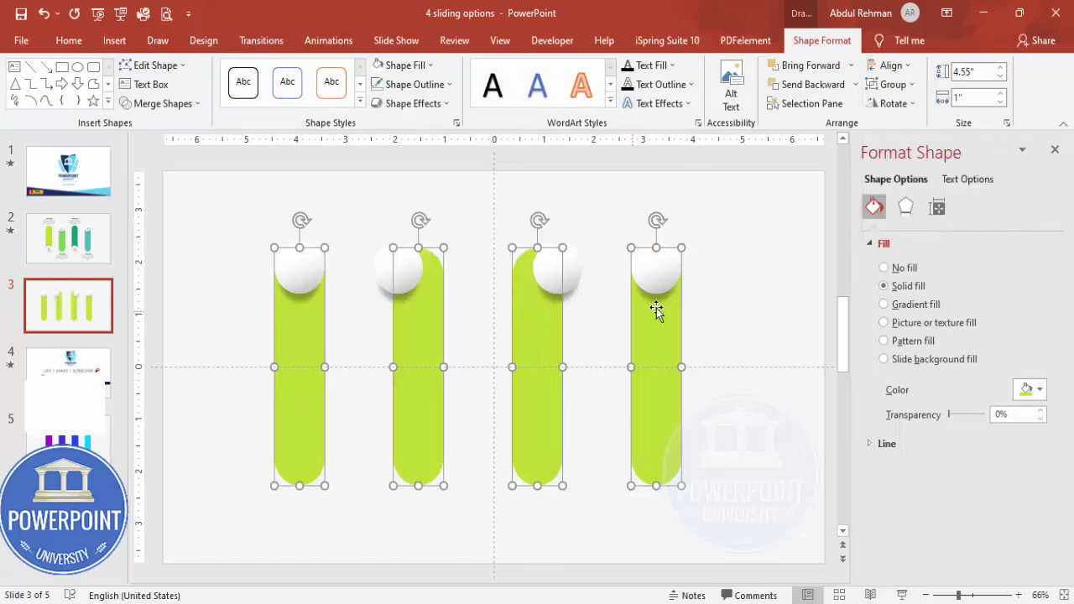
Recentre the second and third knobs on their bars.
click(773, 280)
drag(384, 278, 411, 271)
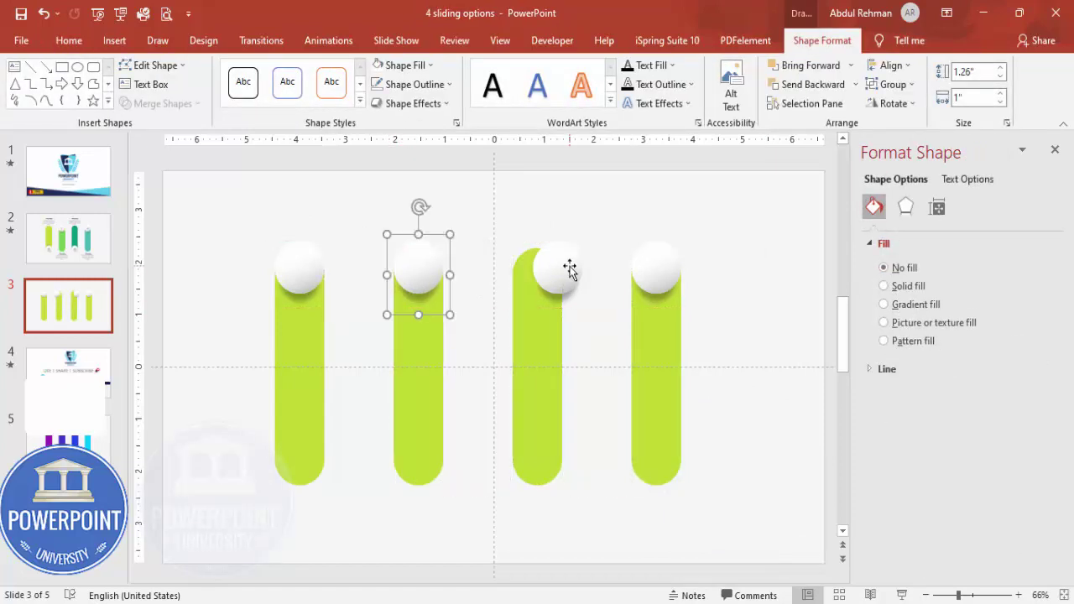
drag(566, 268, 548, 267)
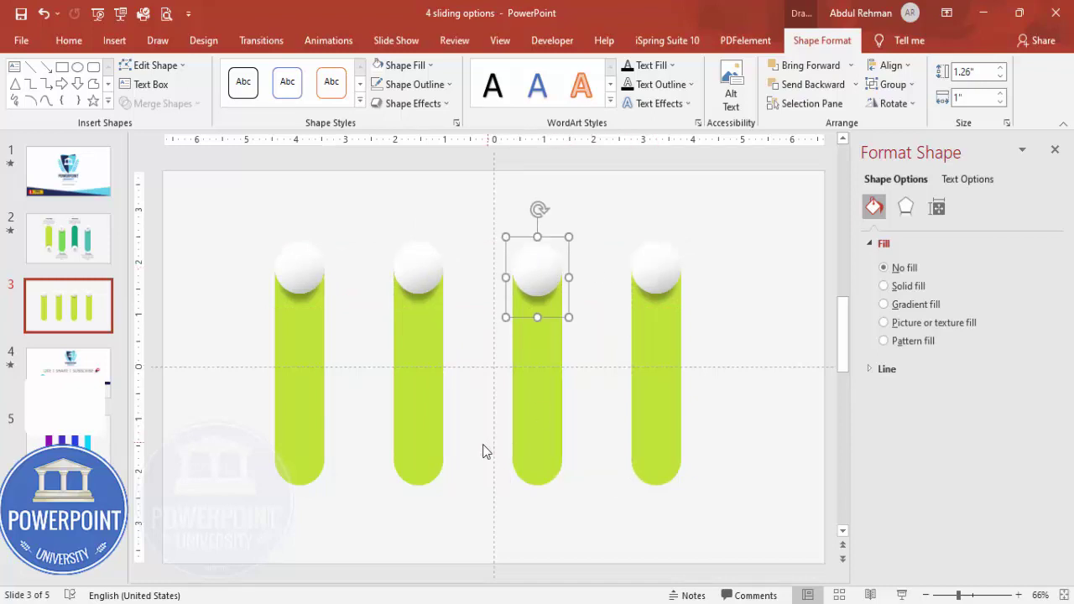
Nudge the second and fourth knobs down with the arrow key to their bars' bottoms.
click(452, 501)
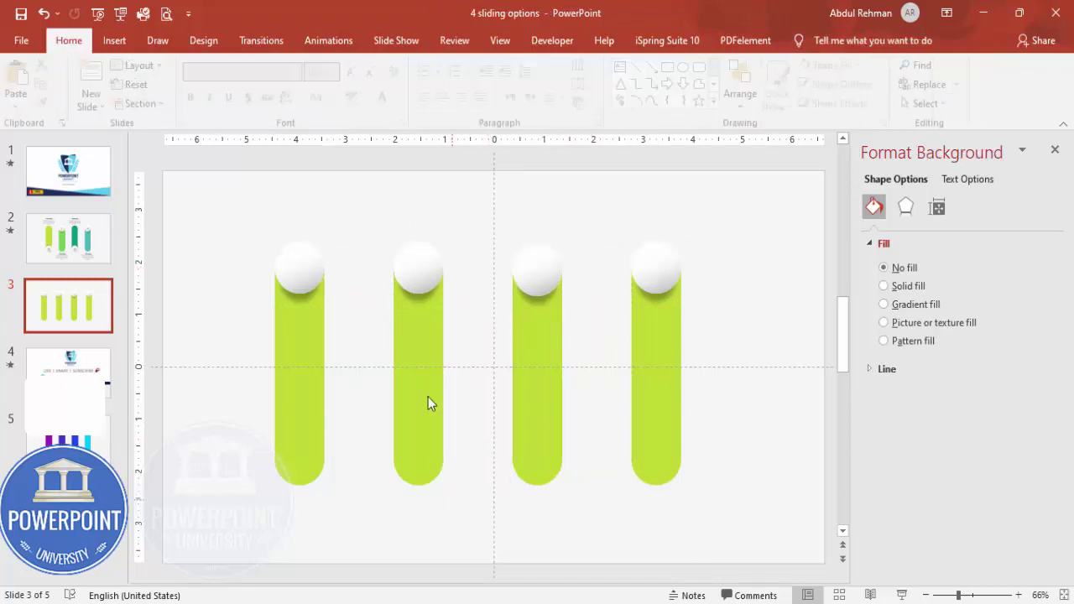
click(414, 269)
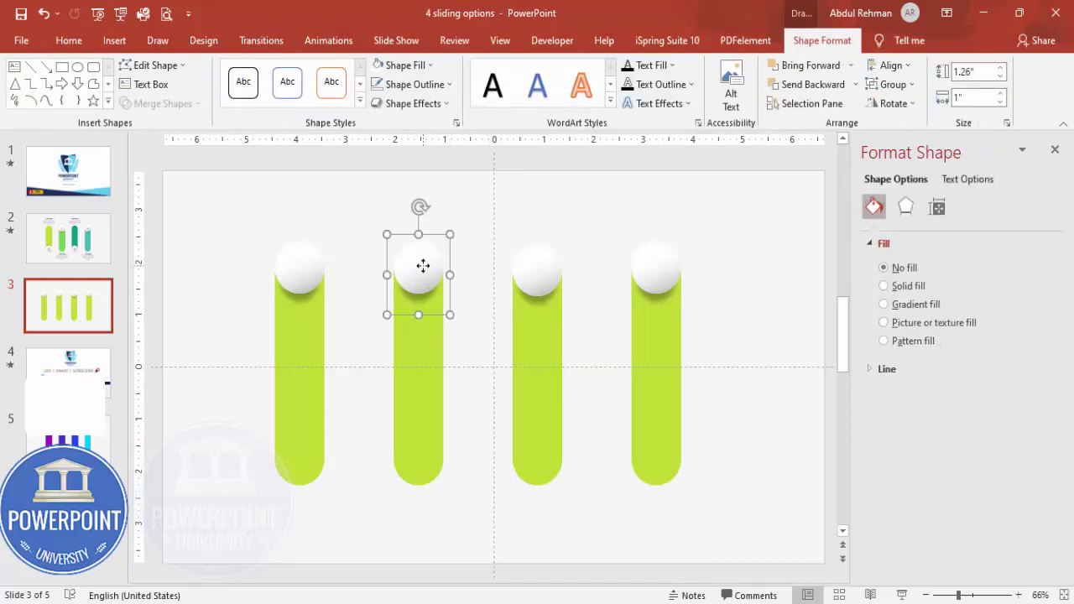
key(Down)
key(Down)
key(Down)
key(Down)
key(Down)
key(Down)
key(Down)
key(Down)
key(Down)
key(Down)
key(Down)
key(Down)
key(Down)
key(Down)
key(Down)
key(Down)
key(Down)
key(Down)
key(Down)
key(Down)
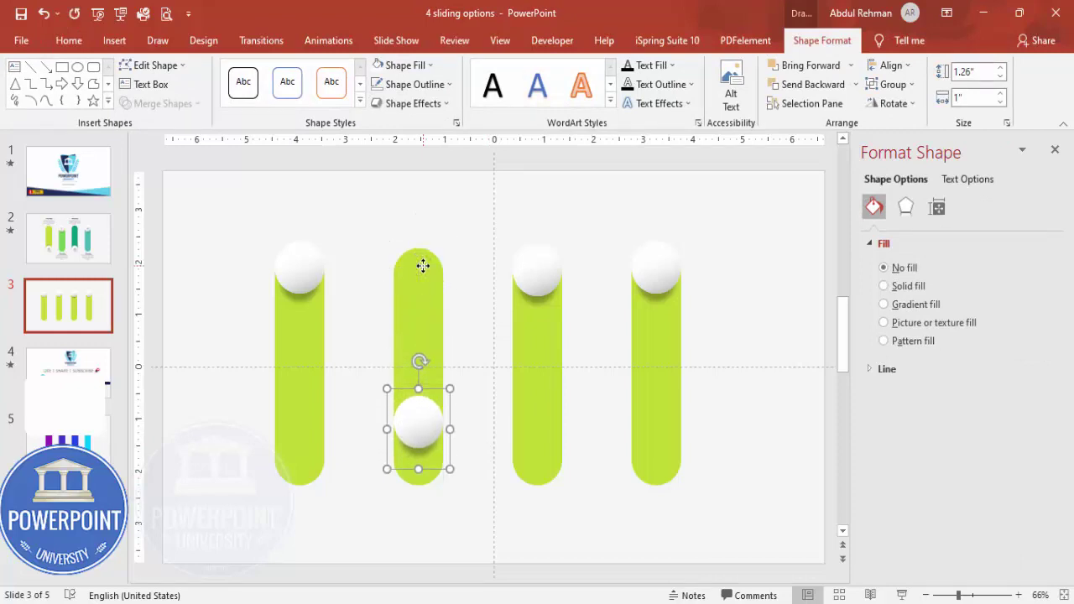
key(Down)
key(Down)
key(Down)
key(Down)
key(Down)
key(Down)
key(Down)
key(Down)
key(Down)
key(Down)
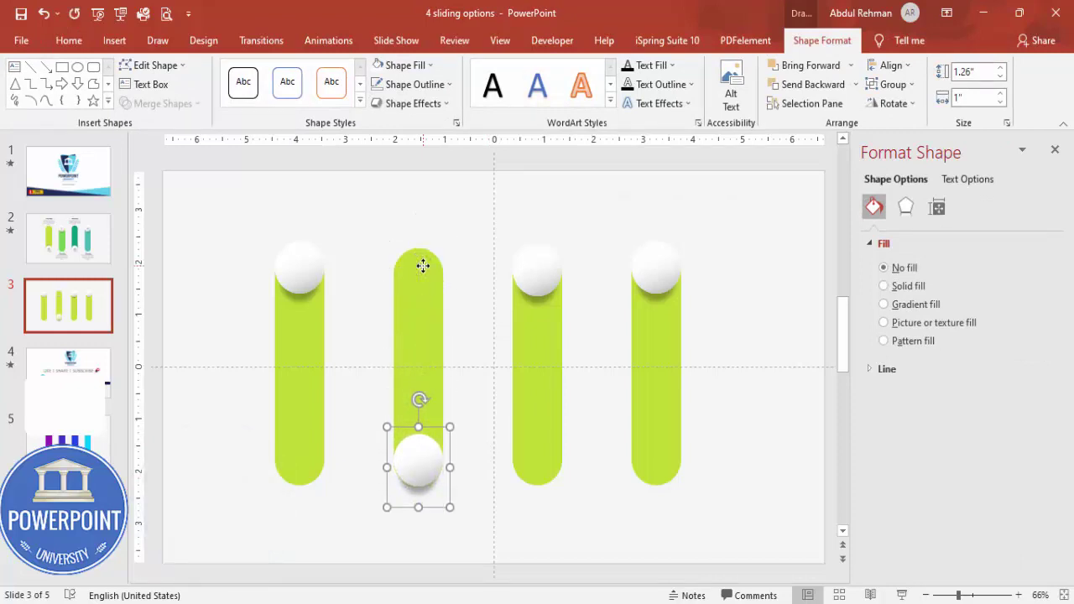
click(665, 268)
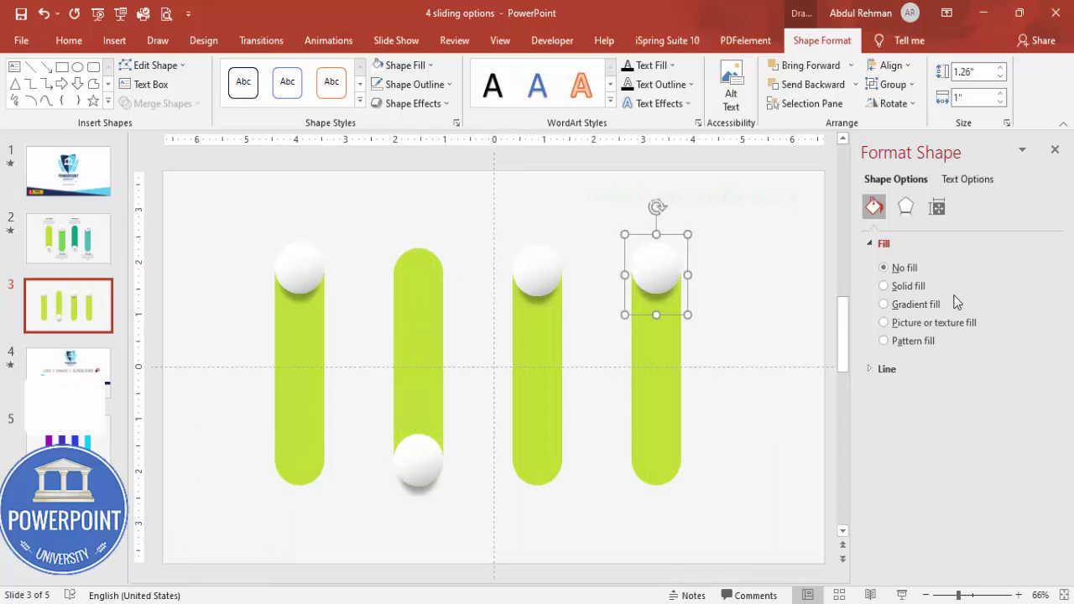
key(Down)
key(Down)
key(Down)
key(Down)
key(Down)
key(Down)
key(Down)
key(Down)
key(Down)
key(Down)
key(Down)
key(Down)
key(Down)
key(Down)
key(Down)
key(Down)
key(Down)
key(Down)
key(Down)
key(Down)
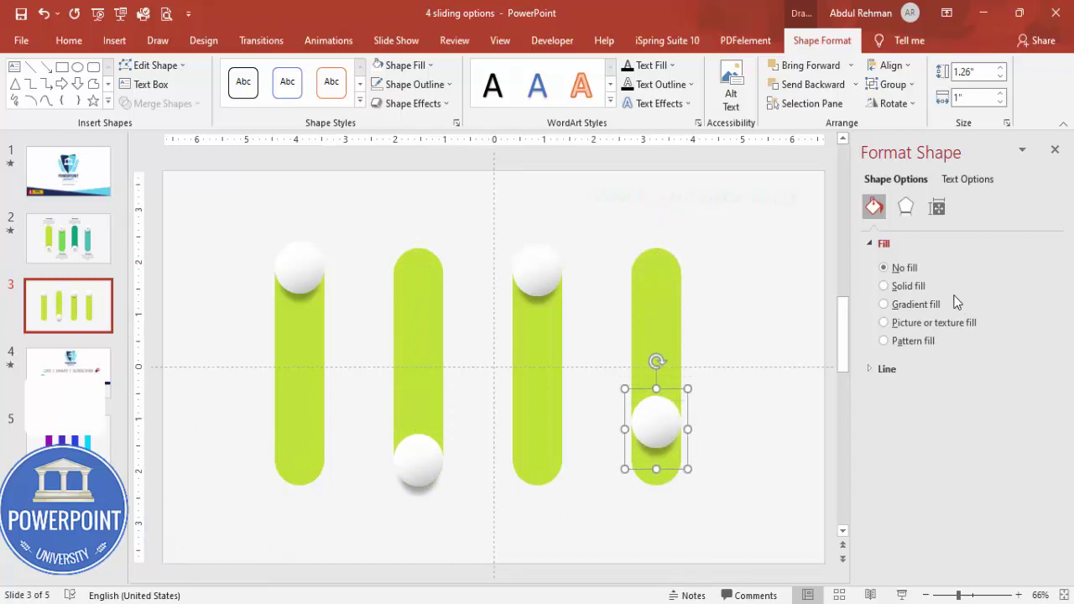
key(Down)
key(Down)
key(Down)
key(Down)
key(Down)
key(Down)
key(Down)
key(Down)
key(Down)
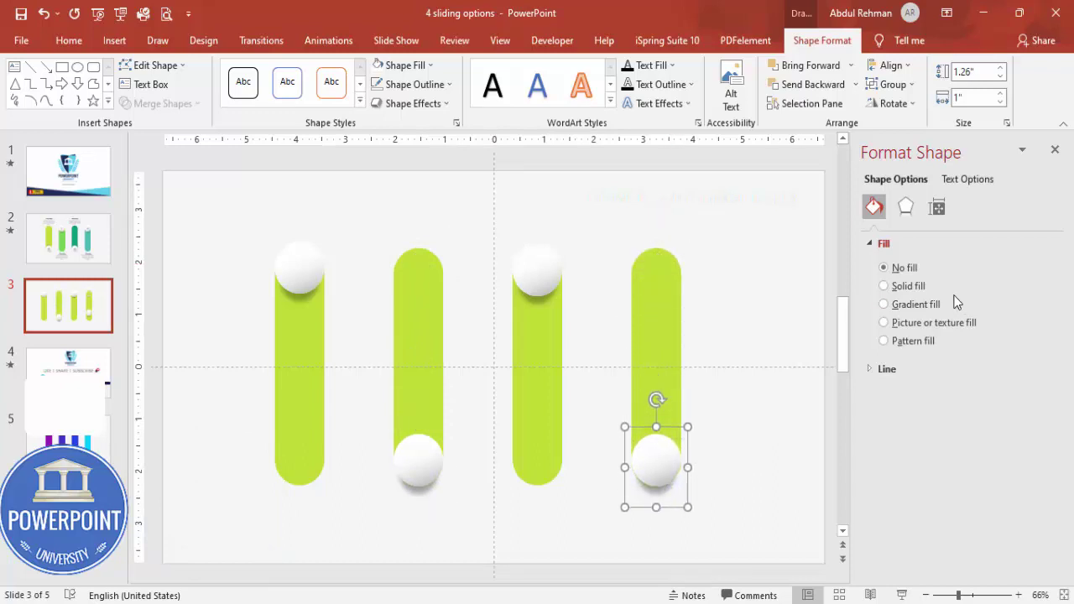
click(422, 206)
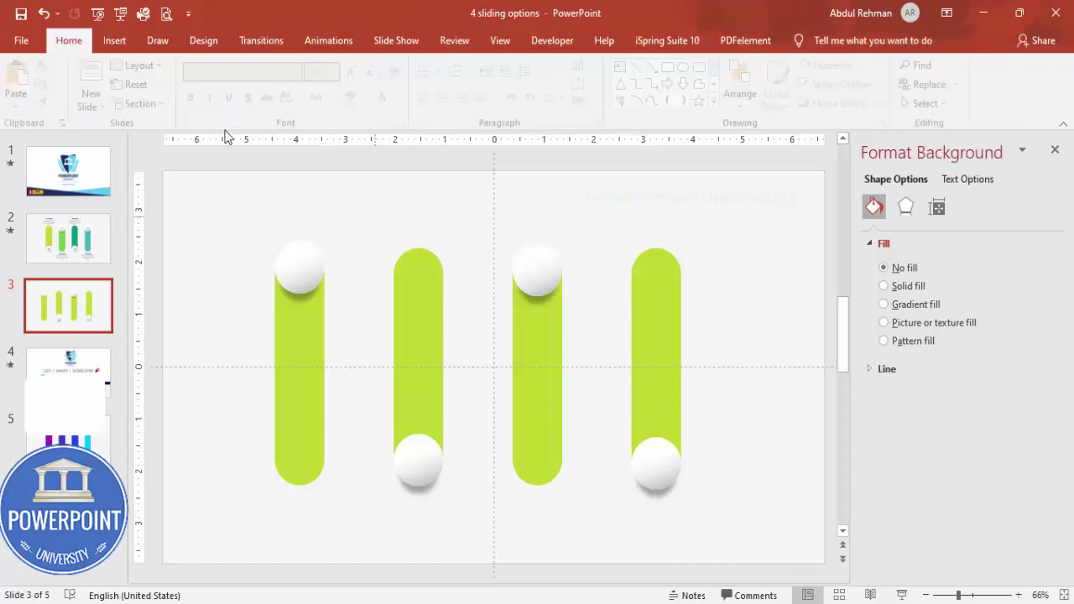
Add a centred two-line 'Add detail text here' text box and duplicate it for each knob.
click(114, 41)
click(716, 94)
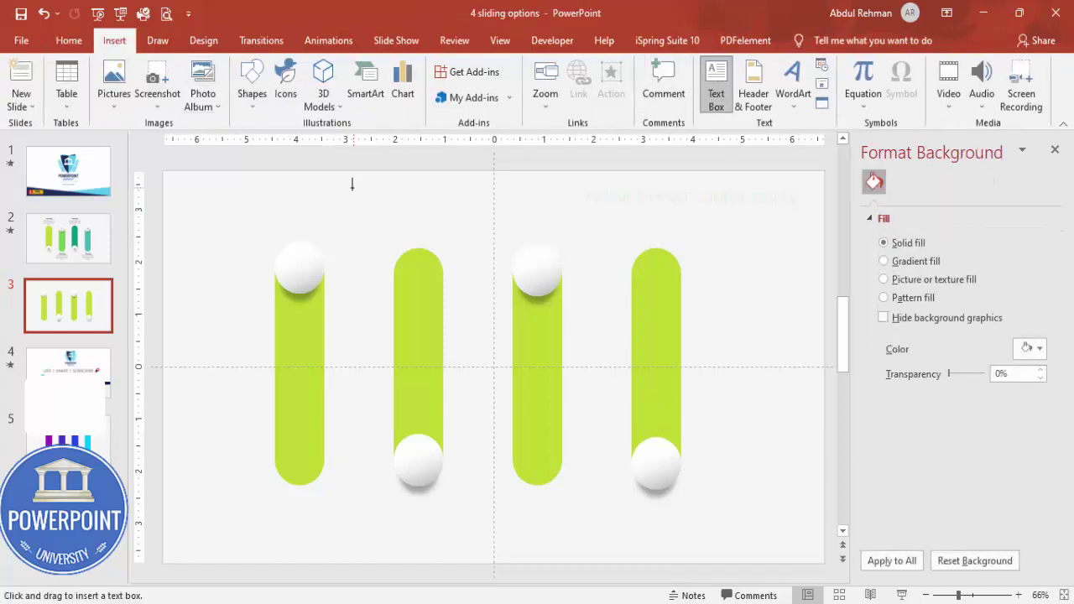
drag(257, 207, 367, 229)
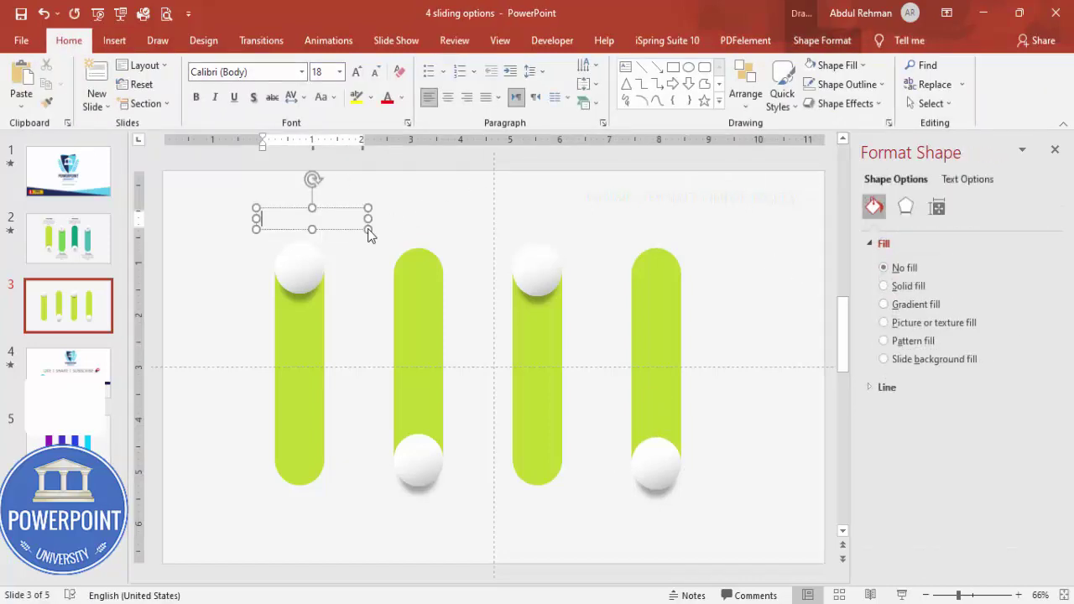
text(Ad)
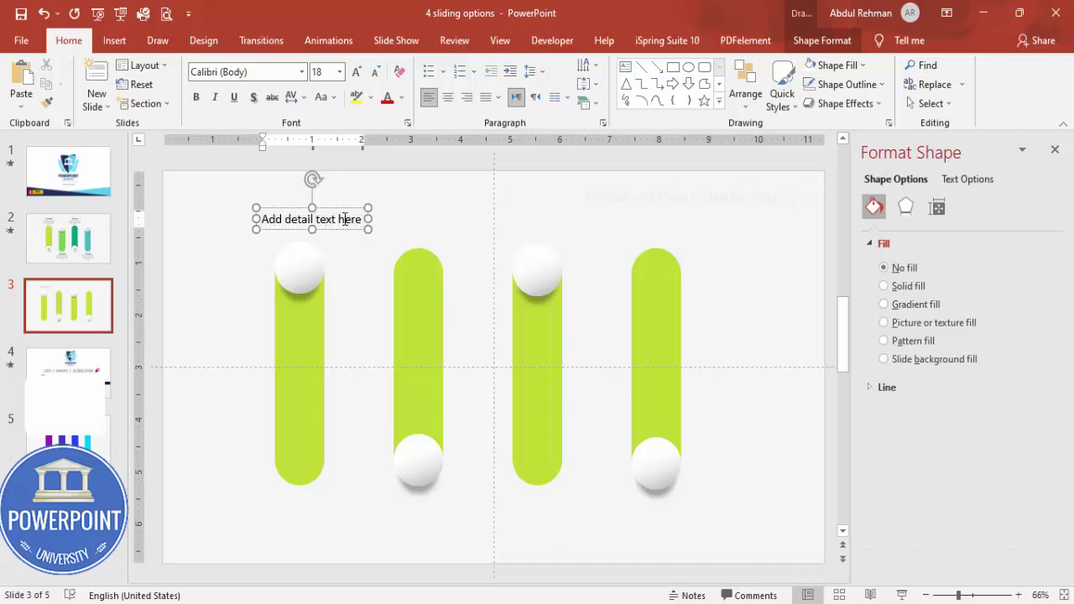
text(d detail text here)
click(341, 205)
drag(368, 218, 677, 495)
click(448, 97)
key(ctrl+d)
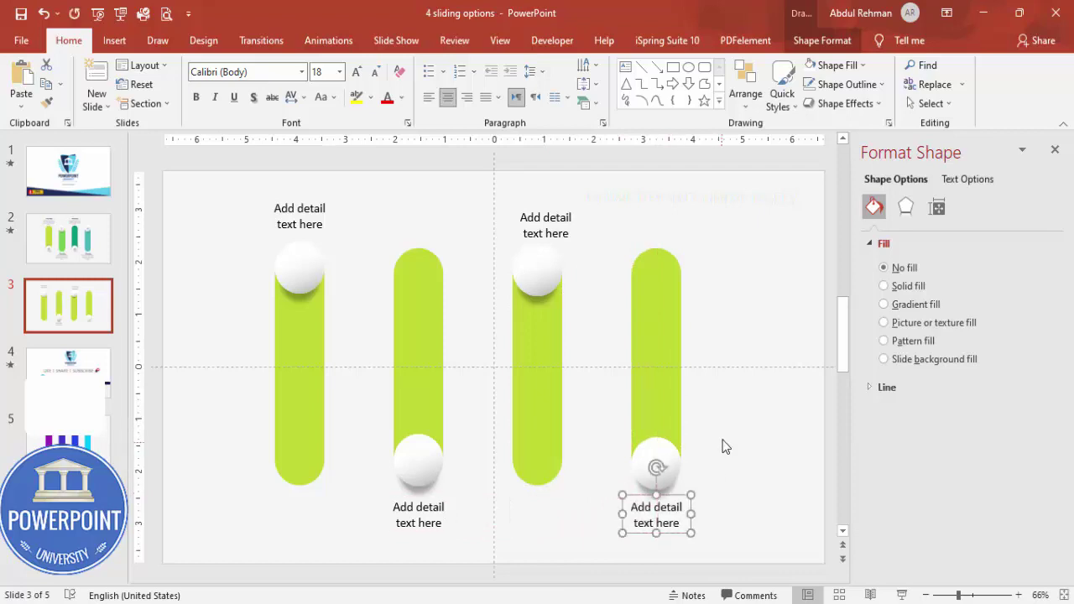
click(720, 439)
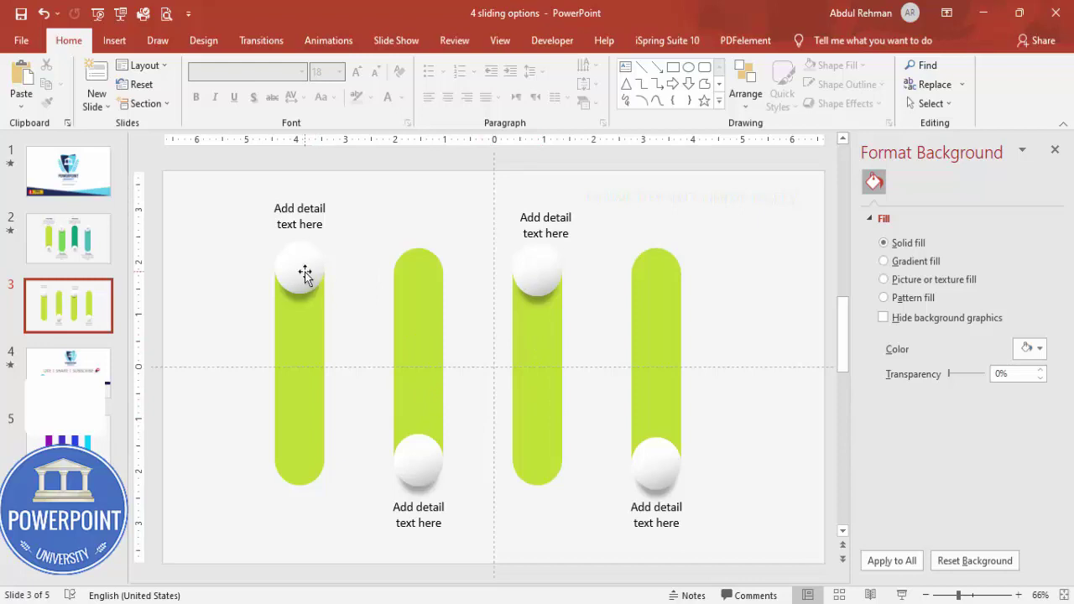
Insert a small text box containing the letter A.
click(115, 41)
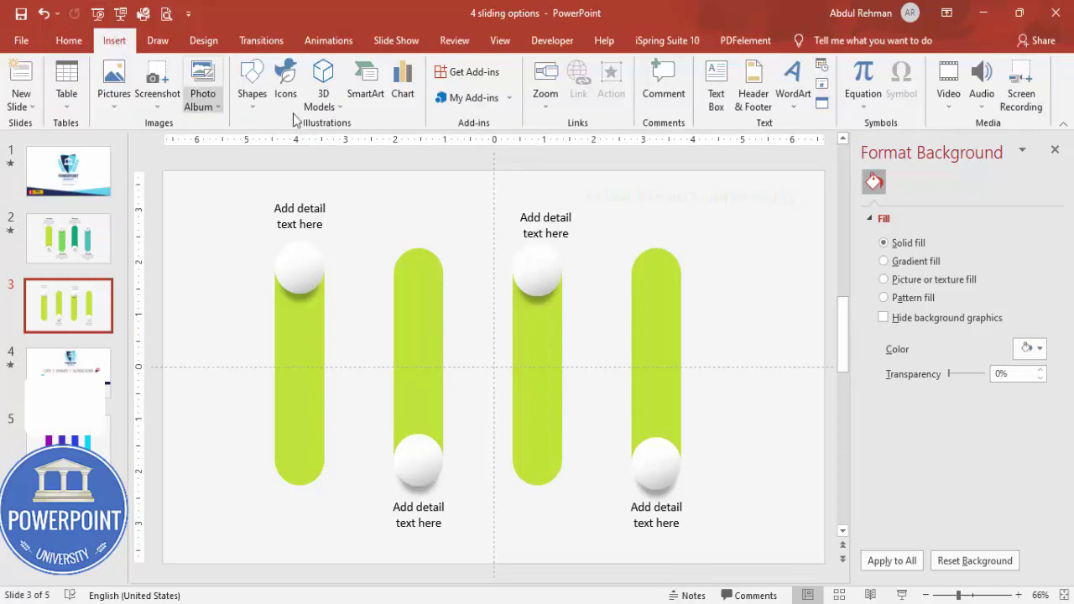
click(298, 262)
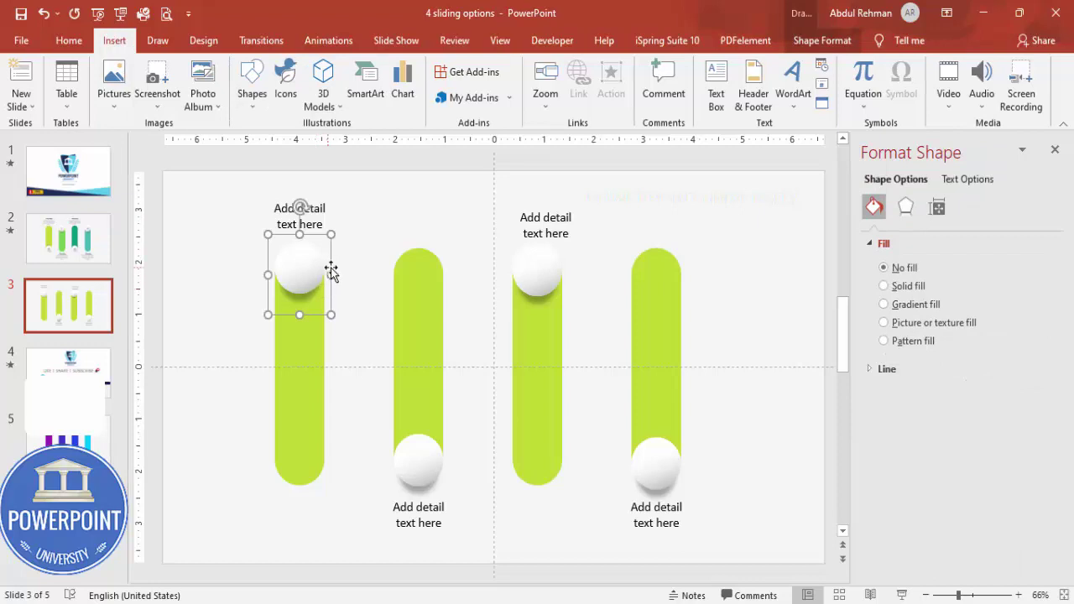
click(361, 224)
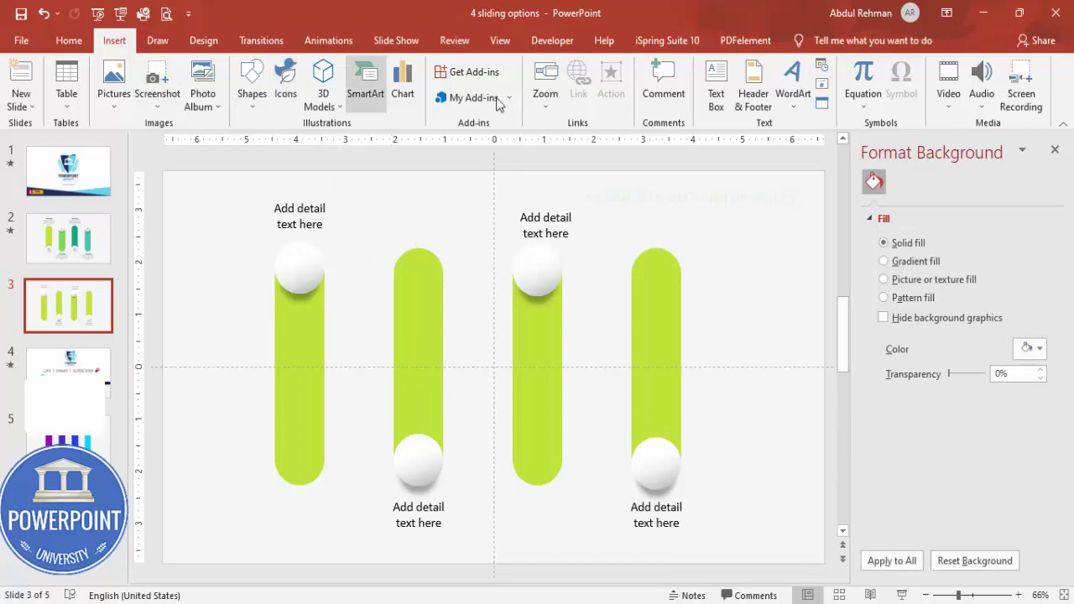
click(716, 84)
drag(369, 198, 408, 219)
text(A)
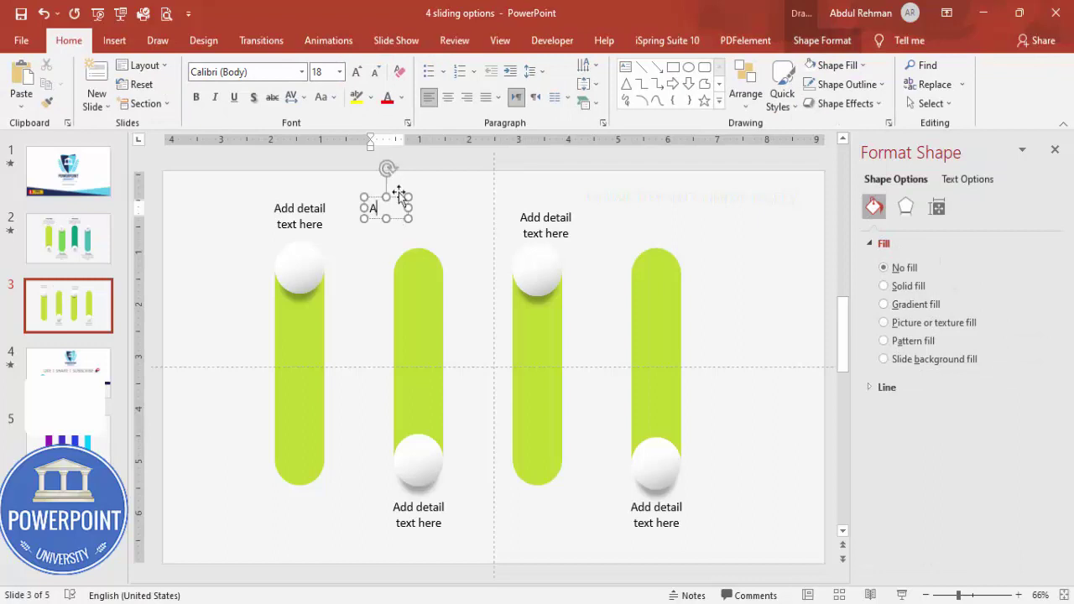
Make the A centred, bold, 36 pt and grey, and place it on the first knob.
click(399, 201)
click(448, 97)
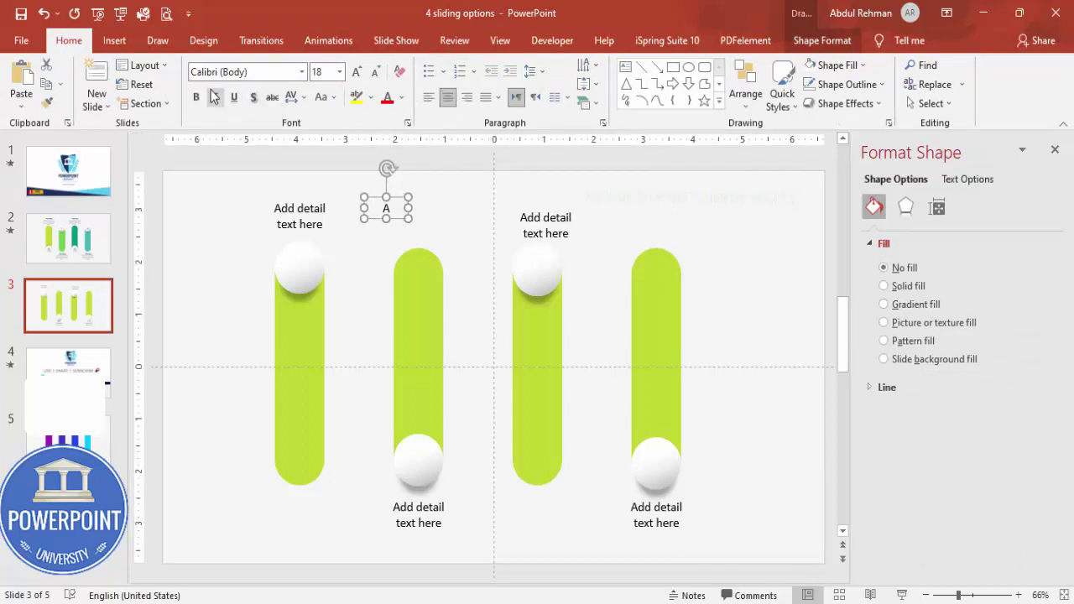
click(197, 97)
click(357, 72)
click(357, 72)
click(357, 72)
click(357, 72)
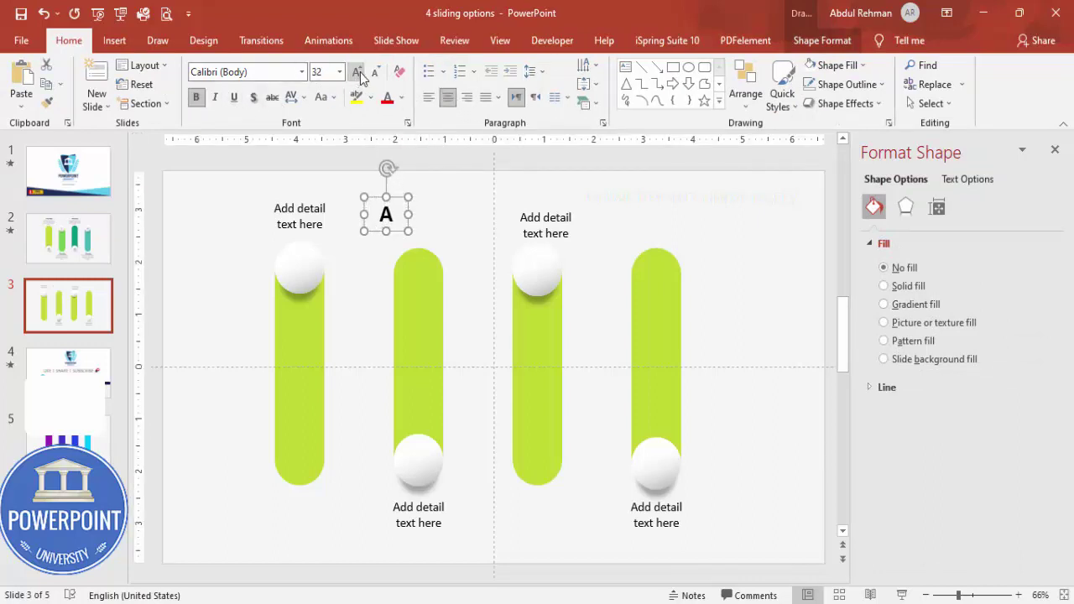
click(357, 73)
click(401, 97)
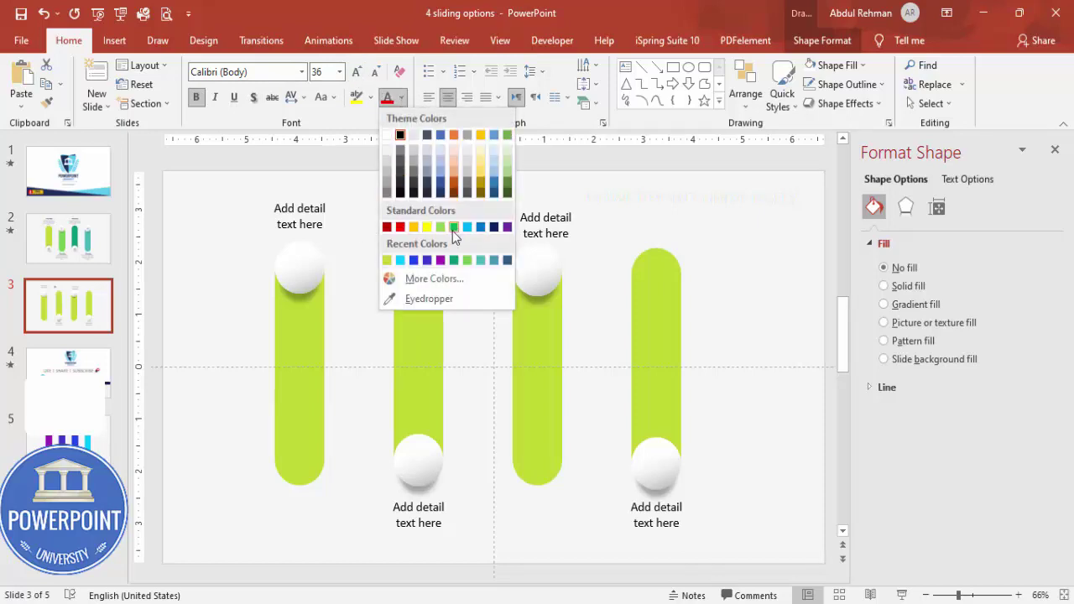
click(388, 189)
drag(392, 200, 420, 449)
key(ctrl+z)
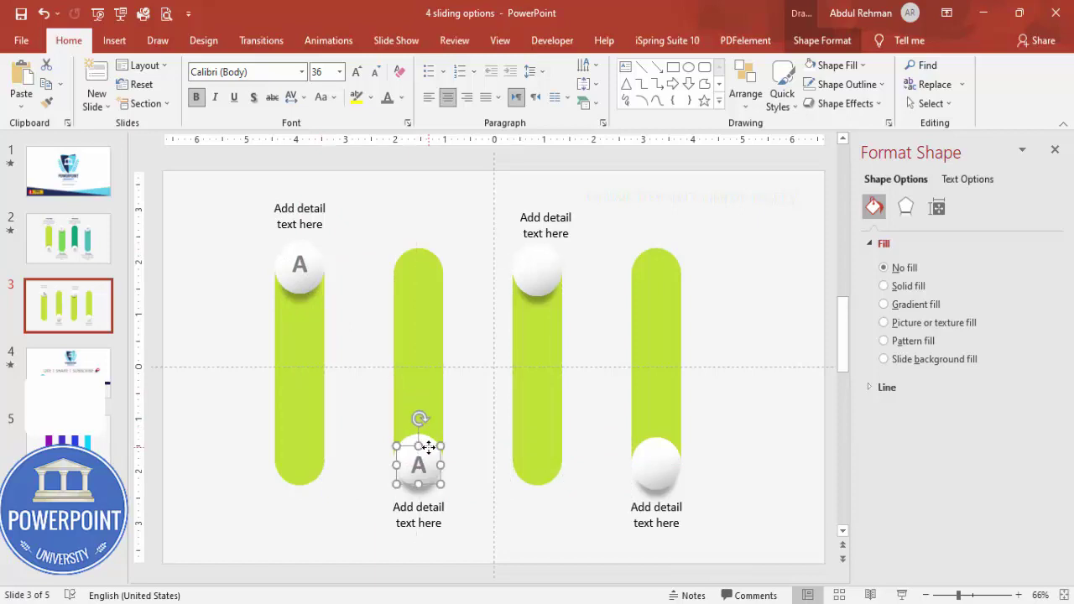
Place copies of the A label on the remaining knobs, including the third bar's top knob.
scroll(420, 432, down, 3)
drag(418, 340, 673, 324)
scroll(673, 324, up, 3)
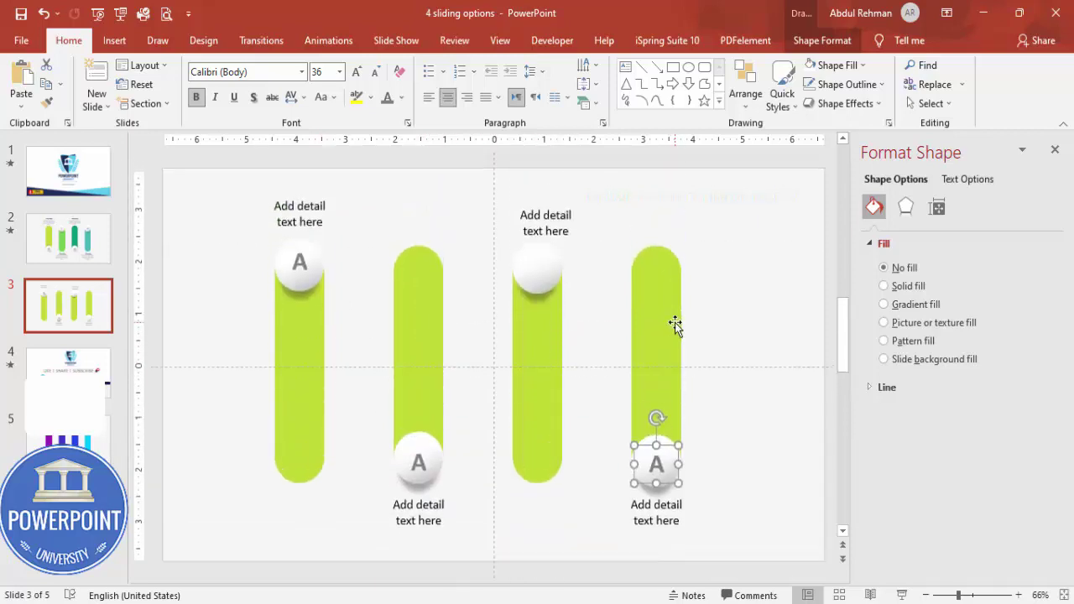
key(ctrl+v)
drag(808, 440, 454, 235)
Retype the copied labels so the second, third and fourth knobs read B, C and D.
click(426, 467)
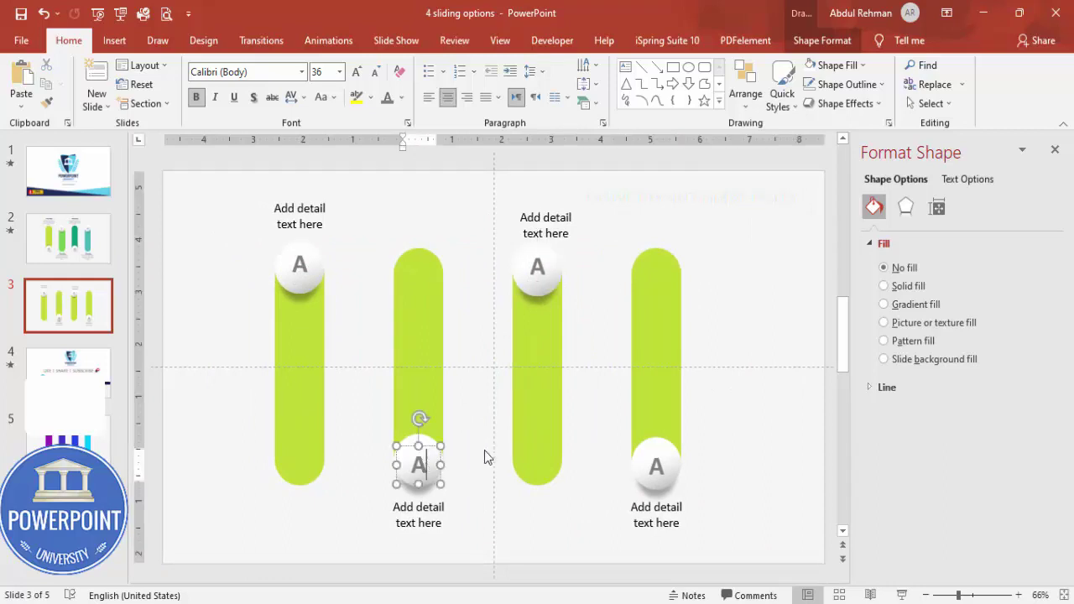
key(BackSpace)
text(B)
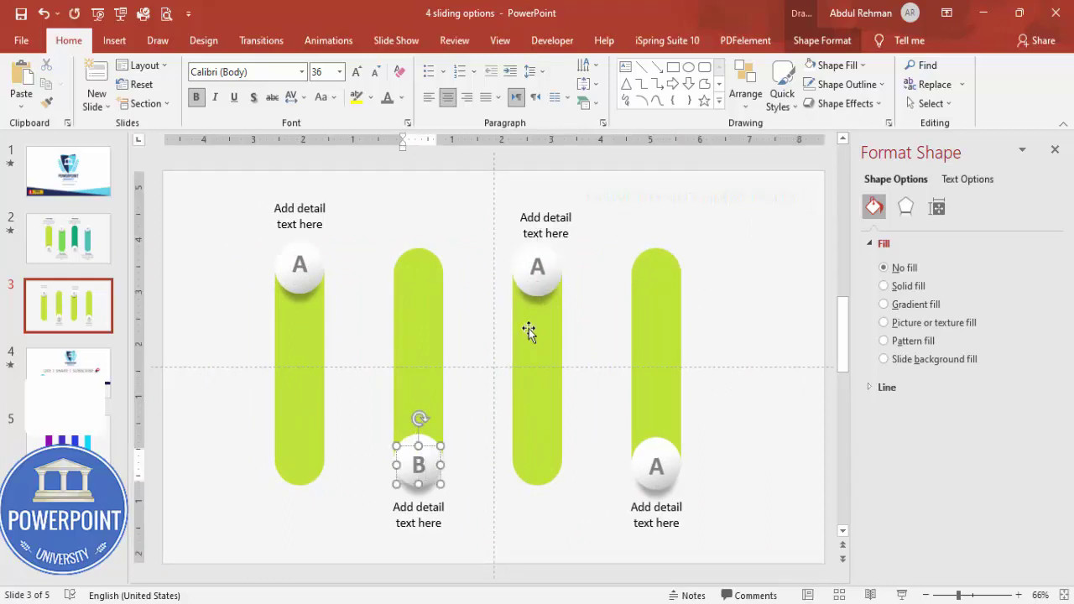
click(538, 267)
key(BackSpace)
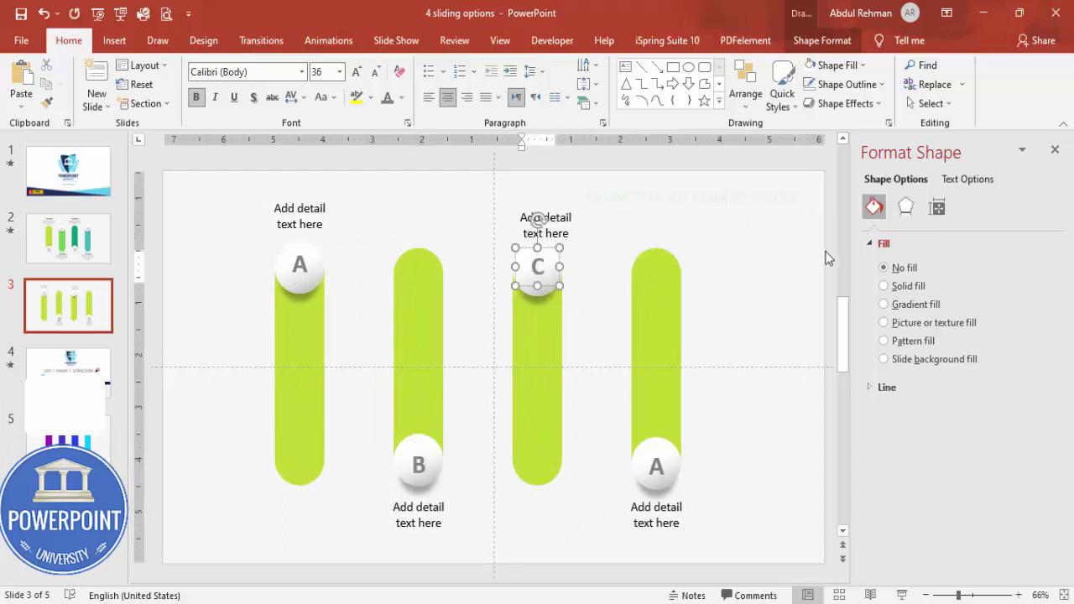
click(655, 467)
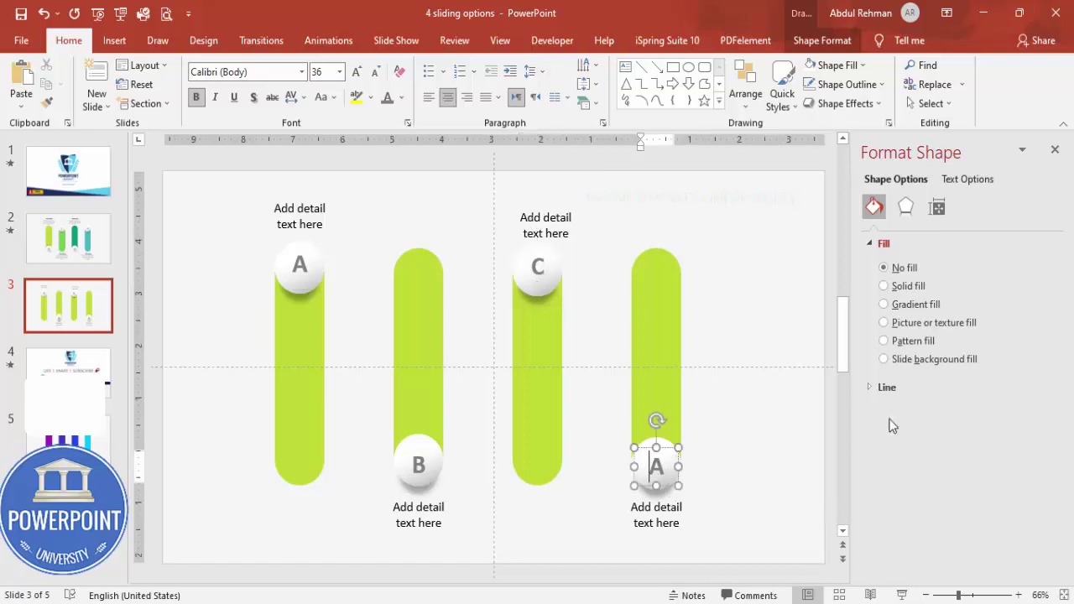
text(D)
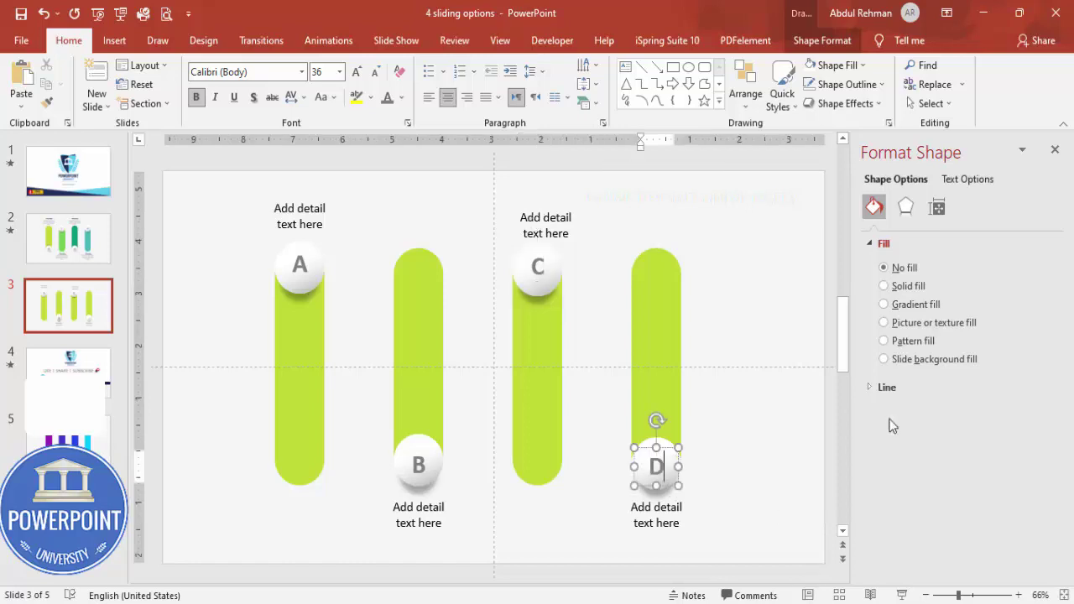
Group the D label with the caption below it.
click(324, 250)
click(309, 290)
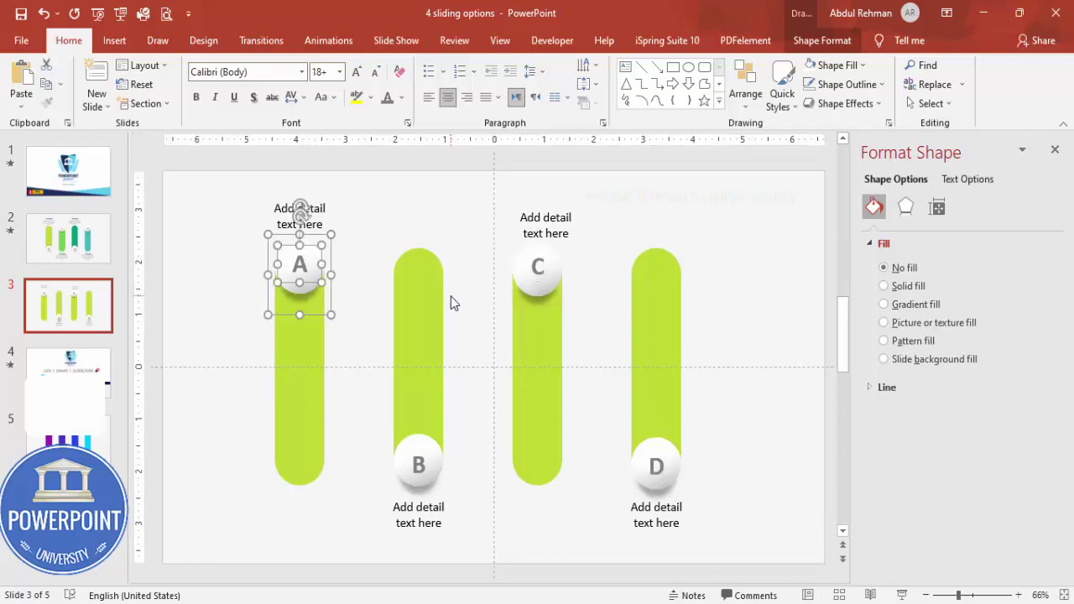
click(532, 291)
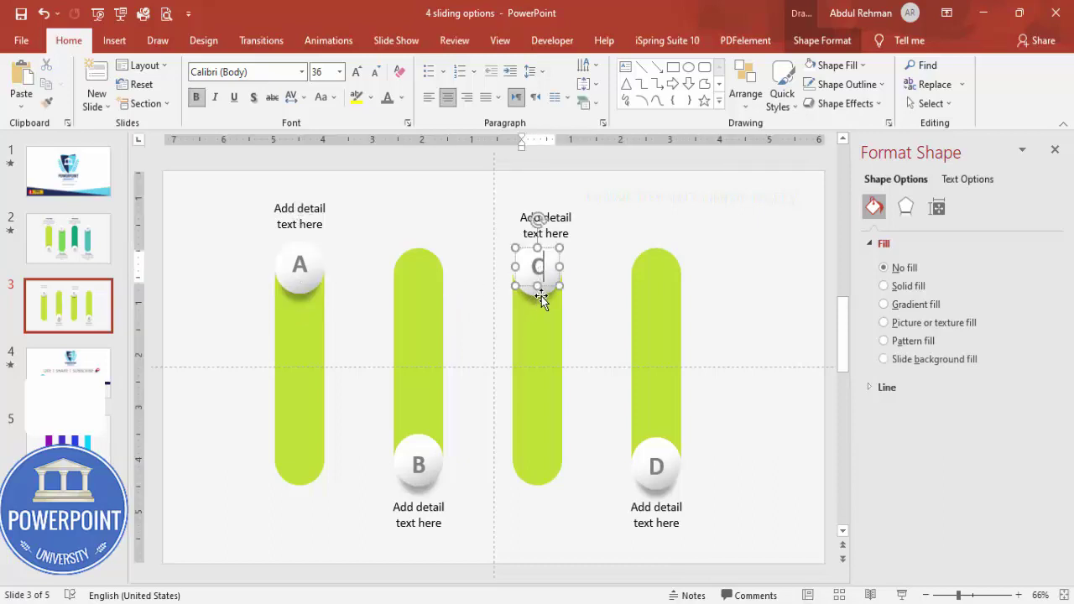
click(421, 475)
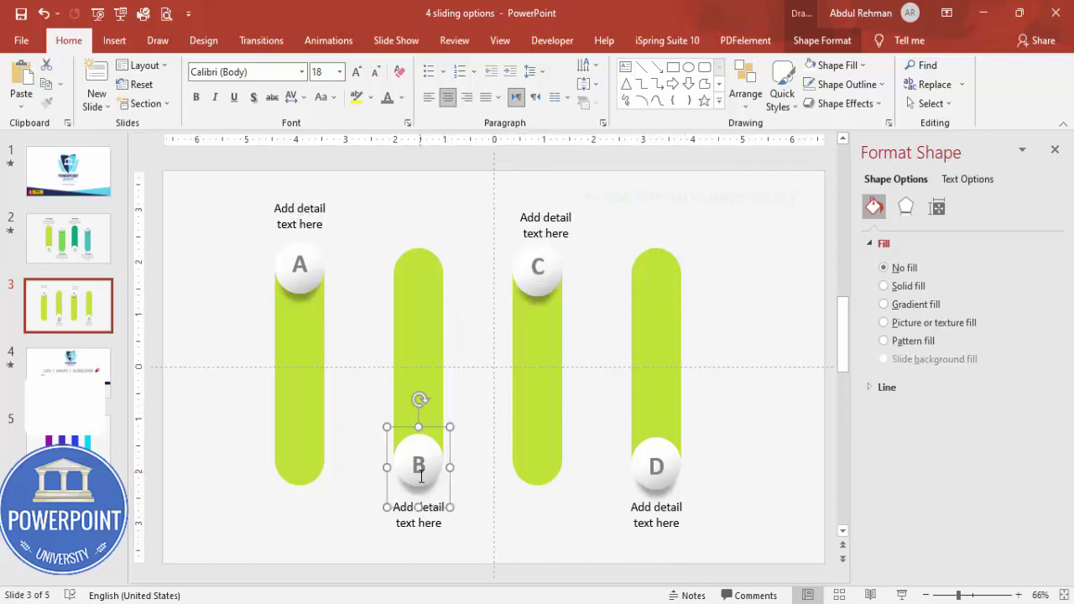
click(638, 443)
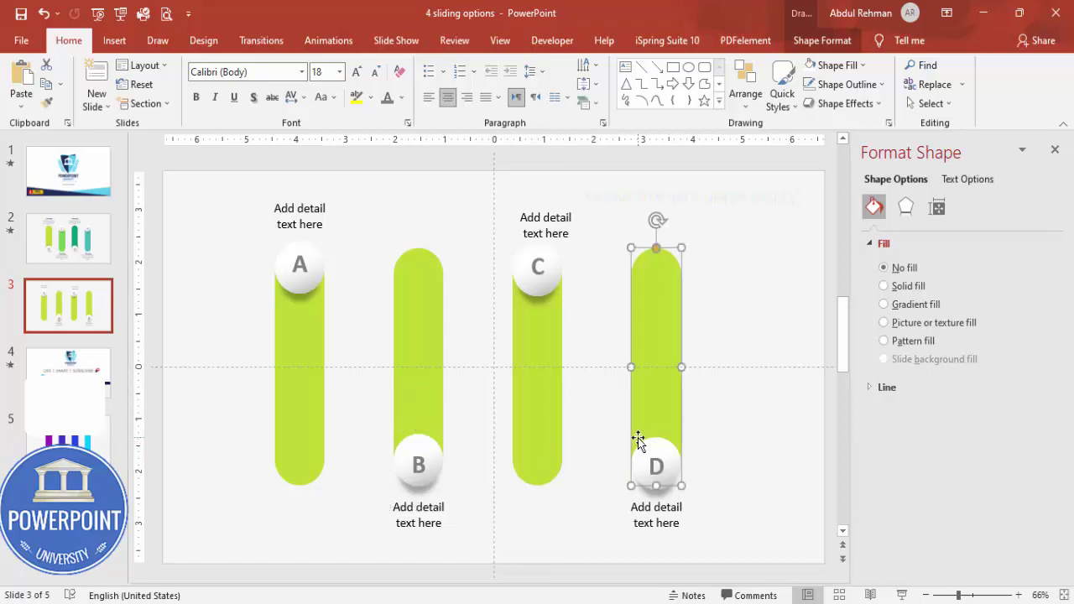
click(664, 470)
shift+click(666, 441)
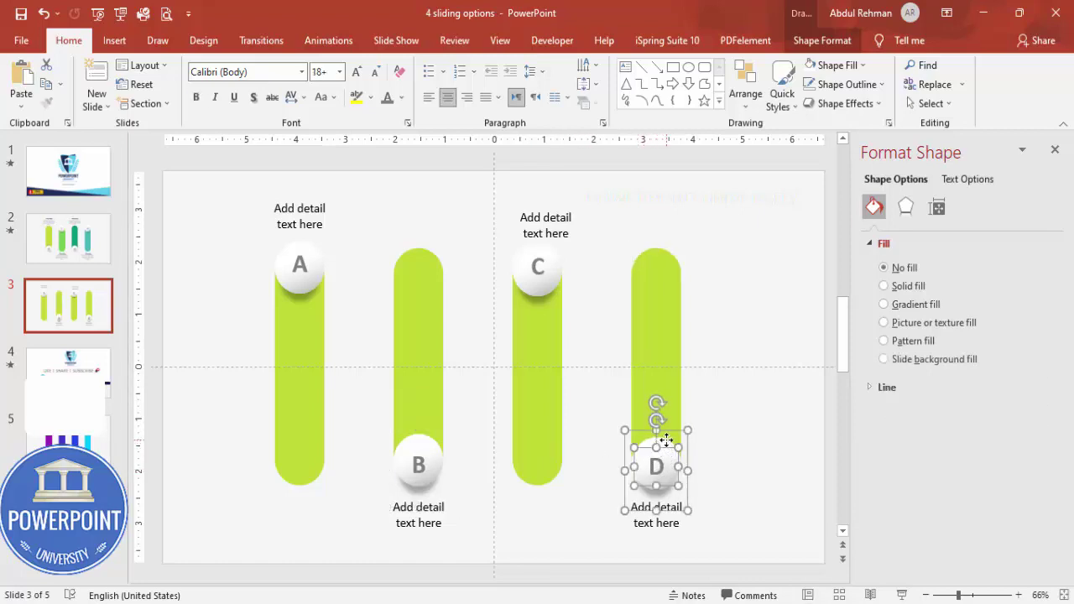
key(ctrl+g)
Fill the second bar green, the third teal blue and the fourth dark navy.
click(426, 332)
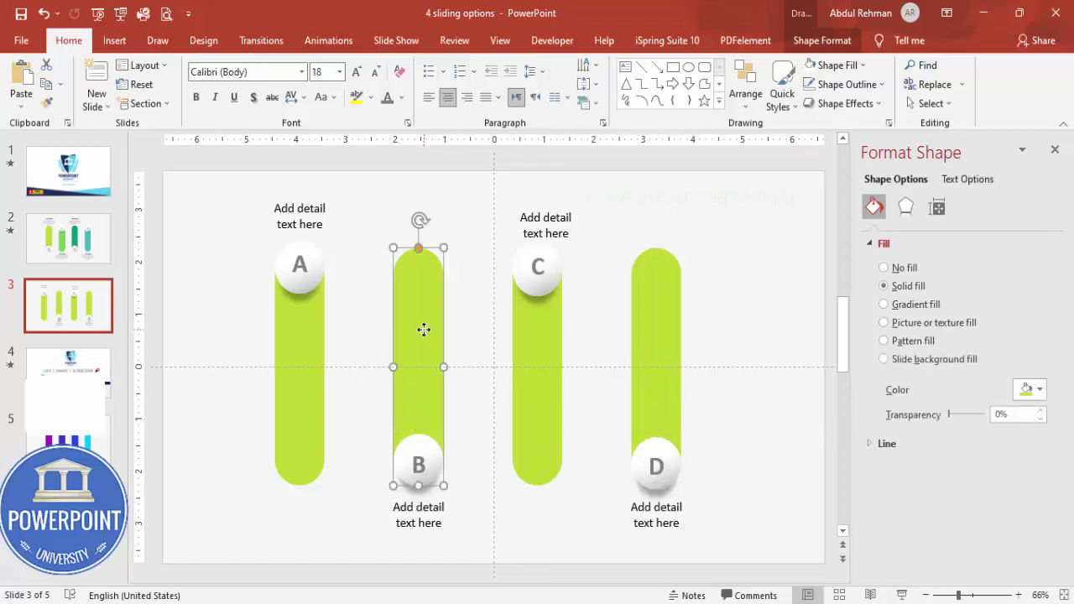
click(1038, 388)
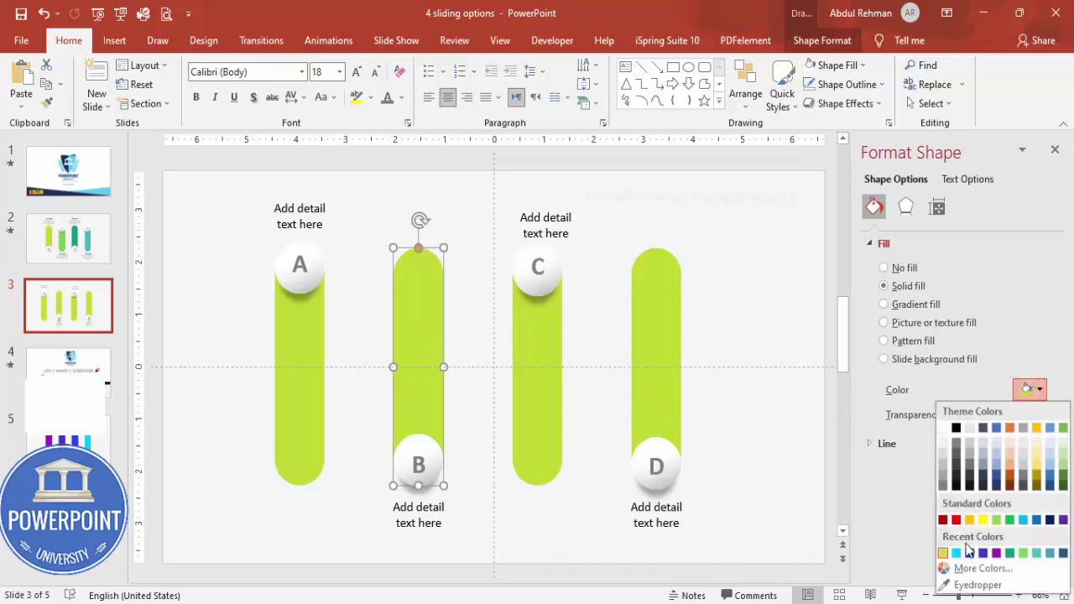
click(1023, 554)
click(525, 359)
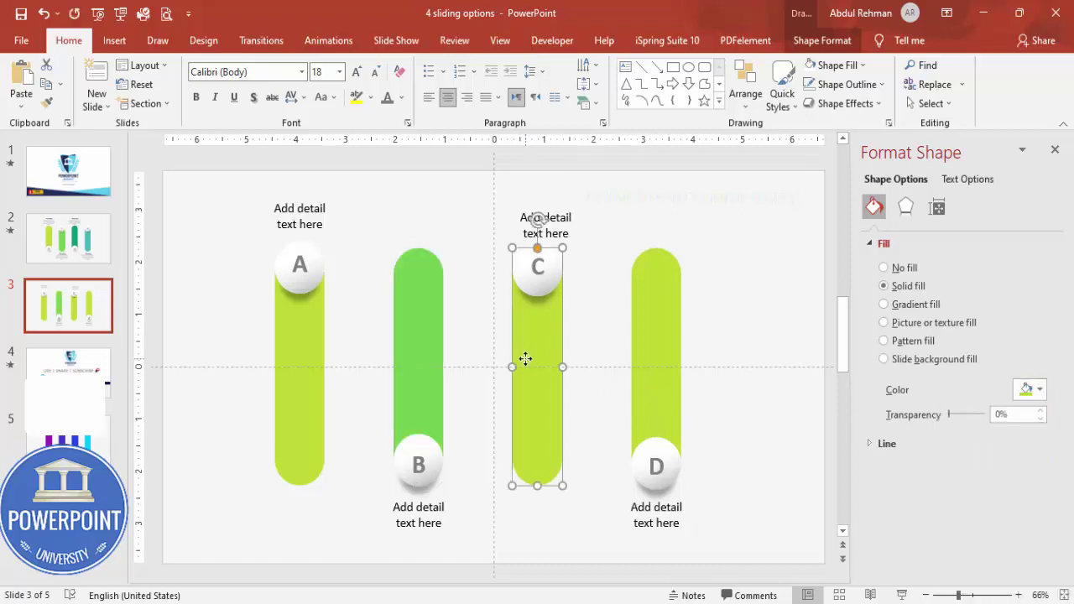
click(1048, 395)
click(1054, 554)
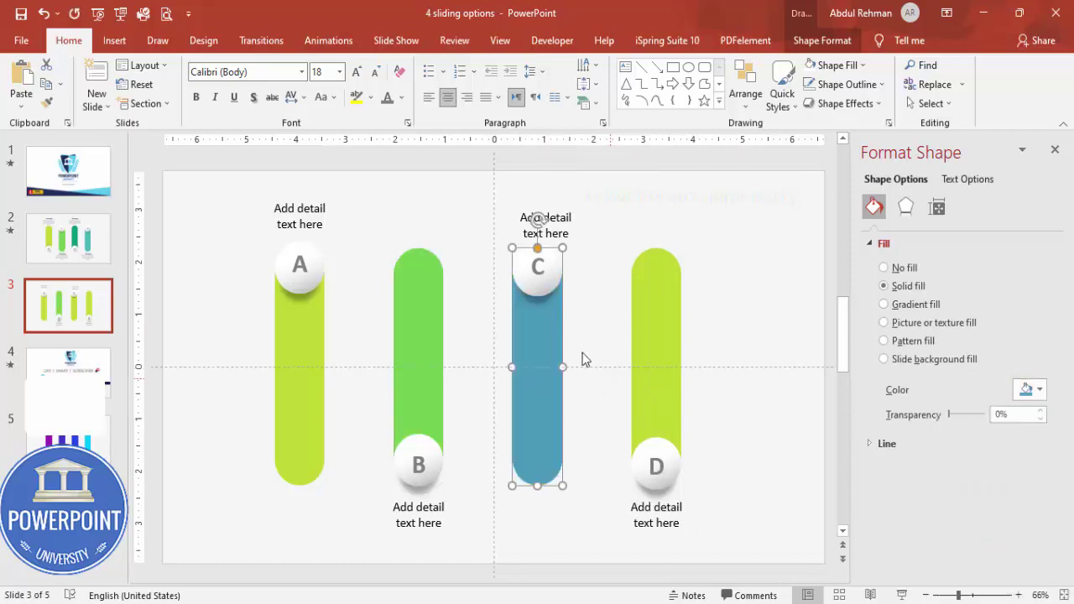
click(650, 296)
click(1038, 390)
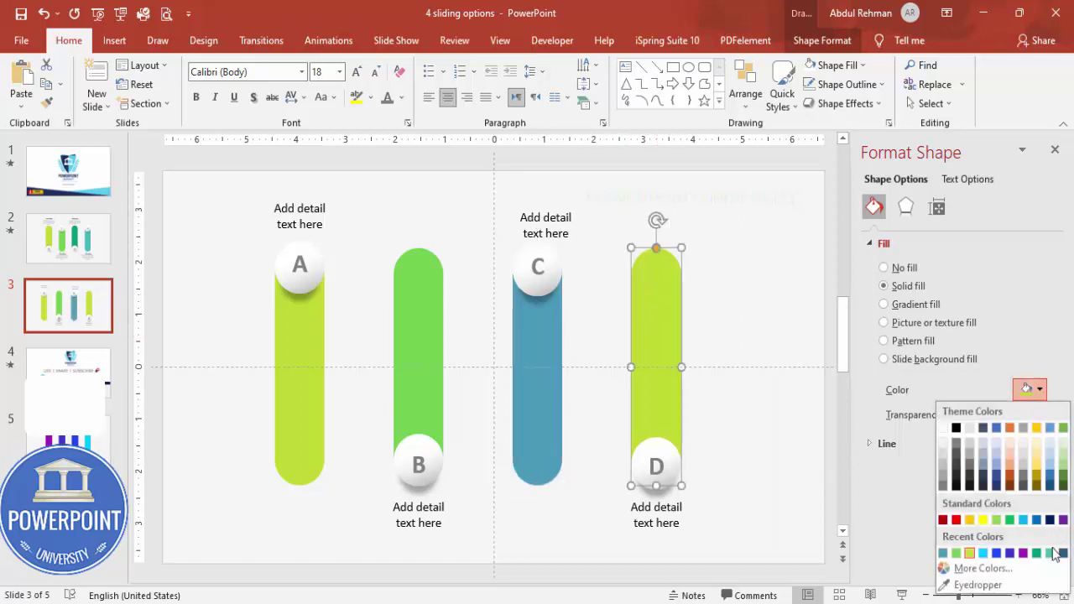
click(1061, 554)
click(767, 309)
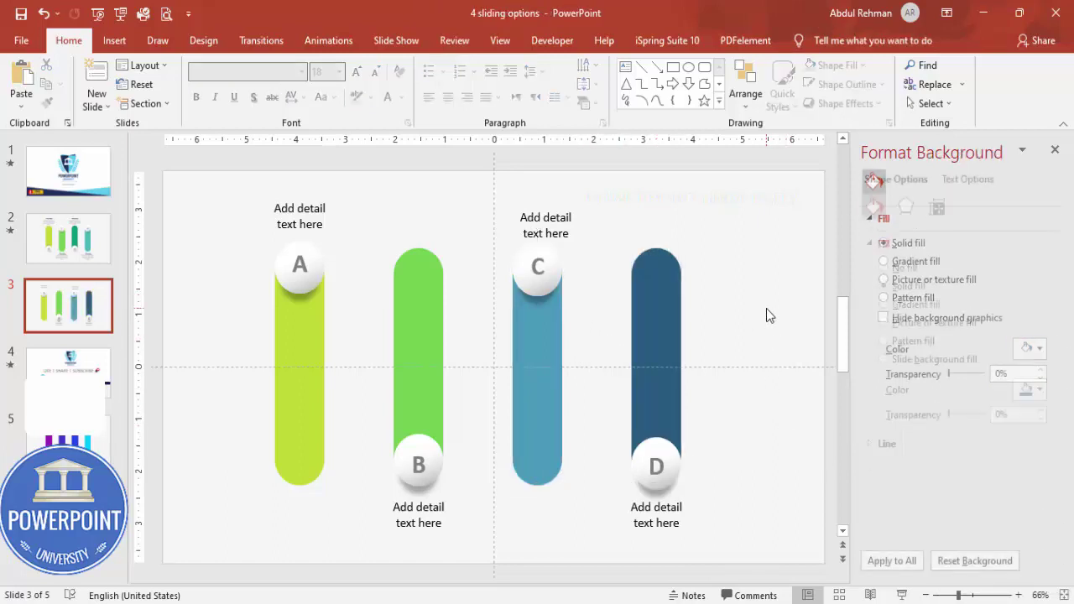
Apply the Inside: Left shadow preset to all four bars.
click(329, 359)
shift+click(410, 339)
shift+click(559, 353)
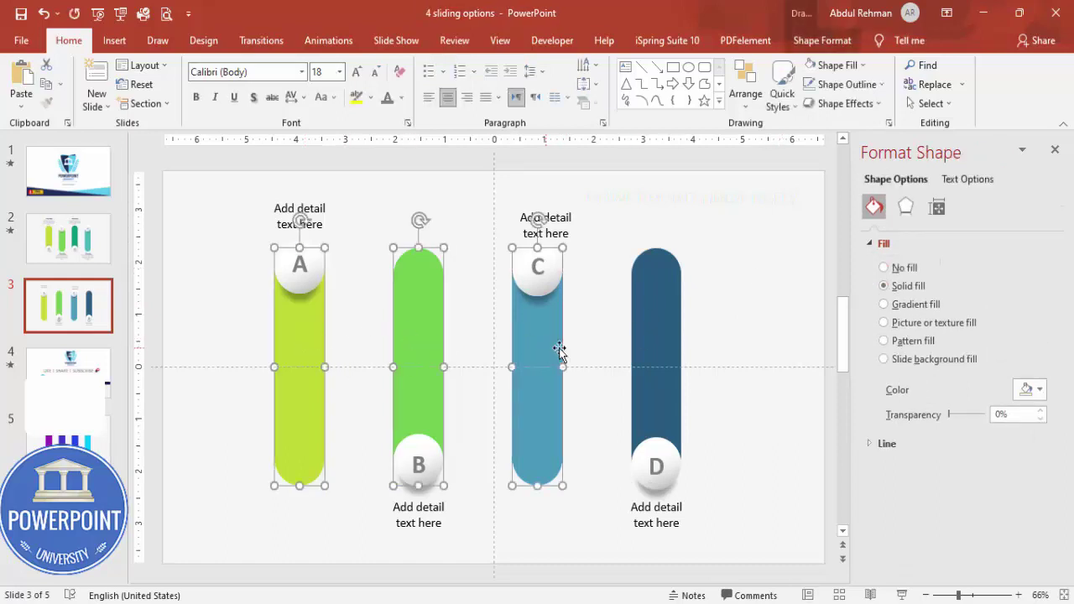
shift+click(662, 333)
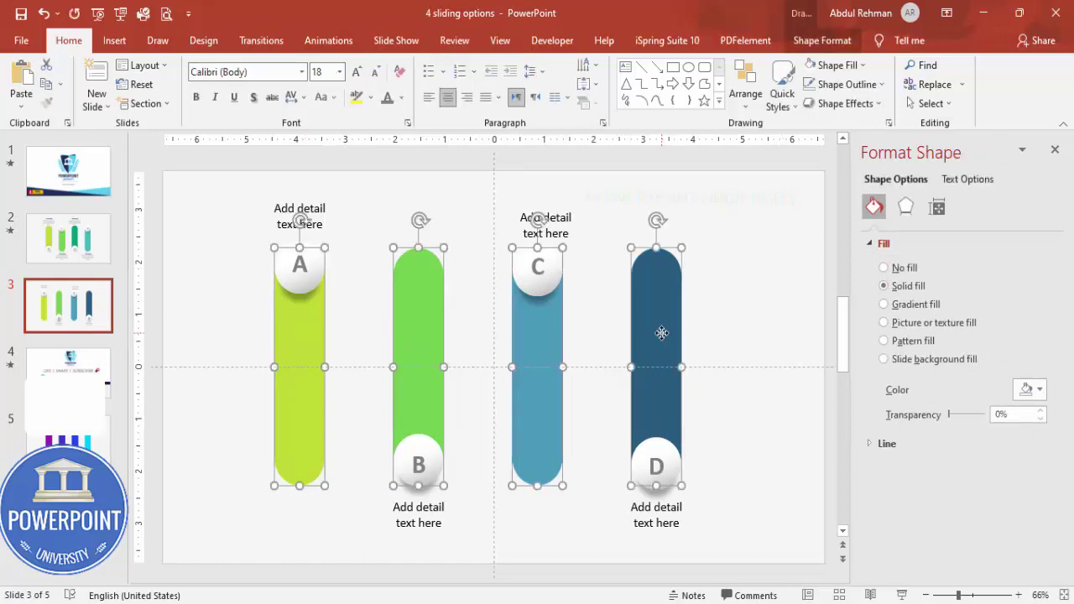
click(908, 206)
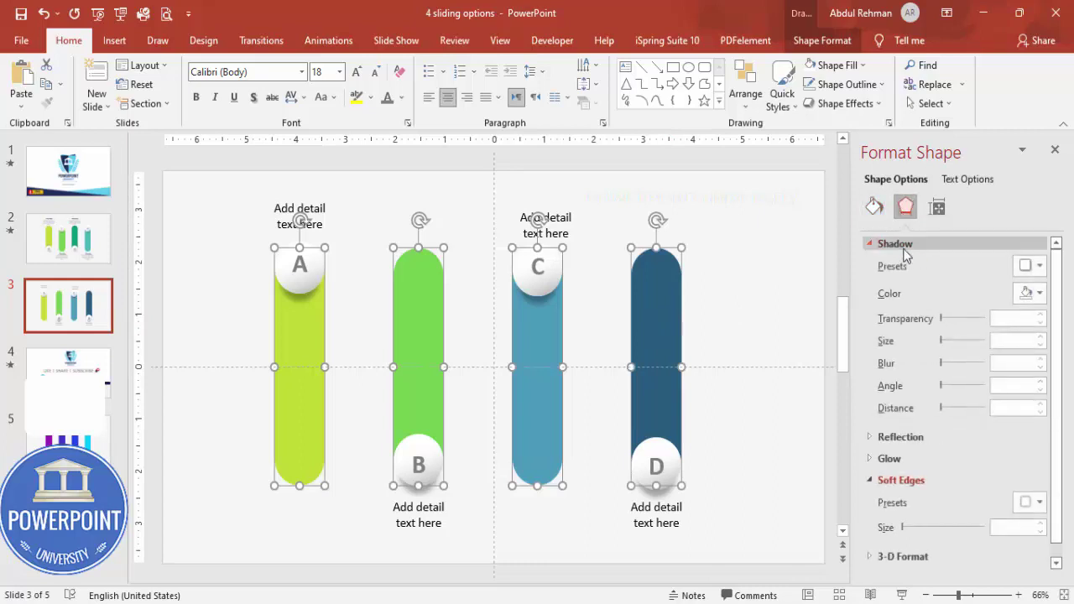
click(1028, 266)
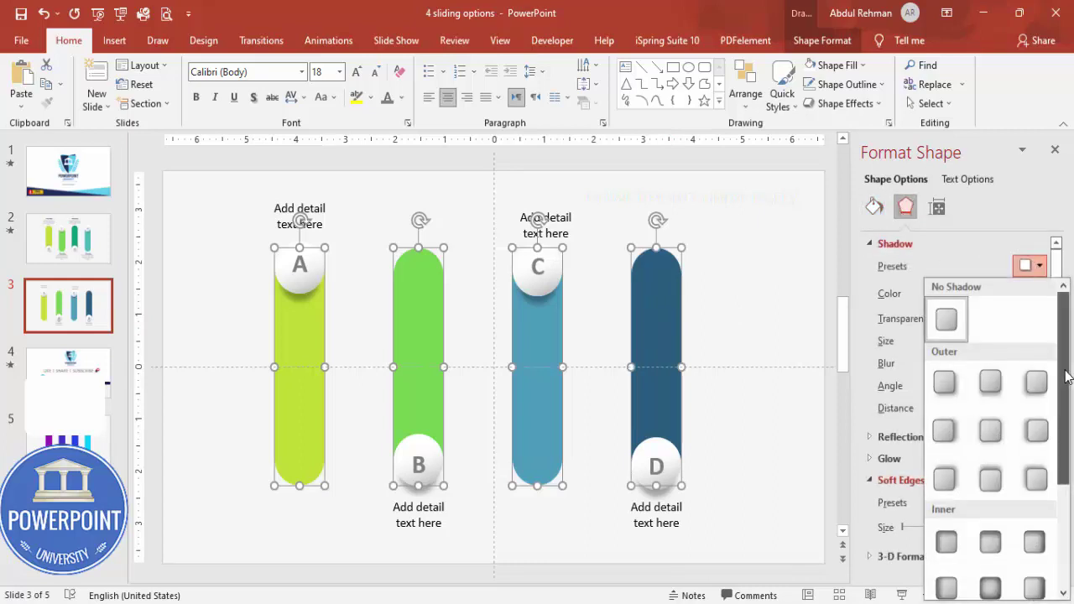
drag(1064, 376, 1062, 429)
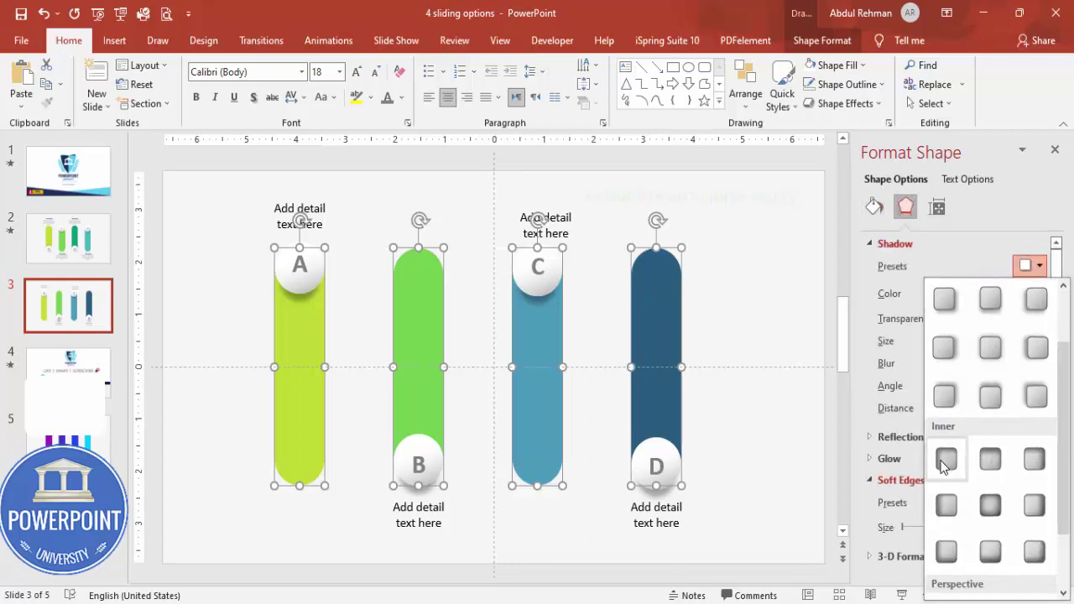
click(946, 505)
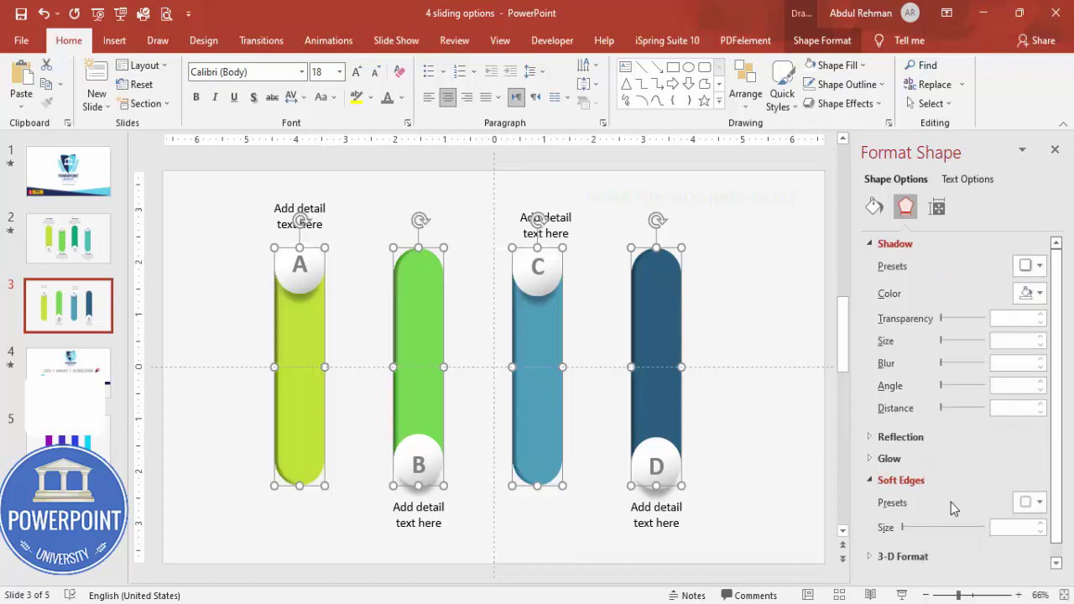
click(751, 256)
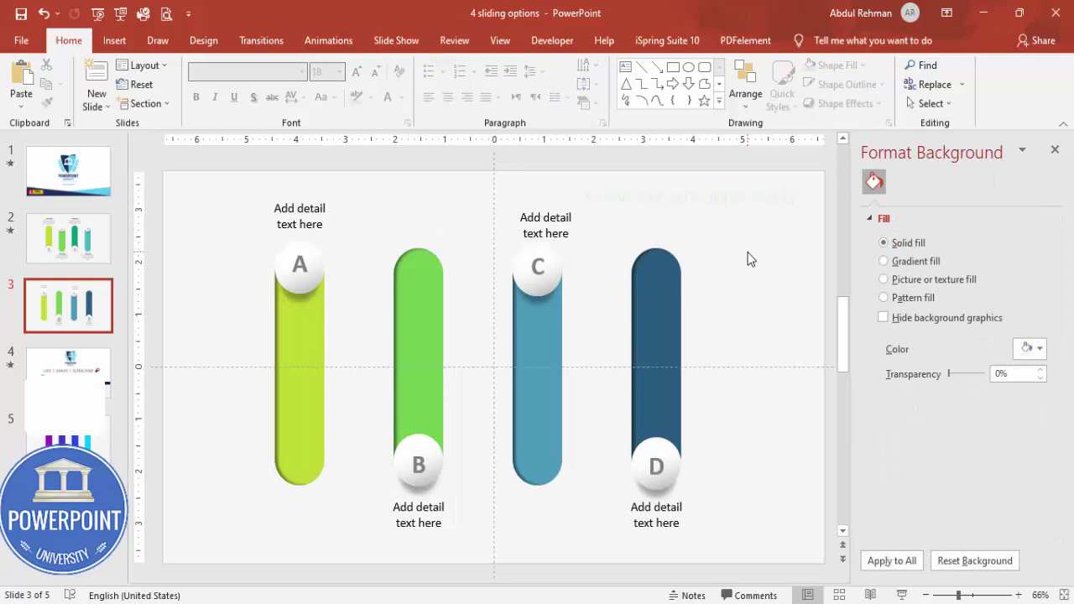
Close the formatting panel and show the Animation Pane.
click(1055, 151)
click(329, 41)
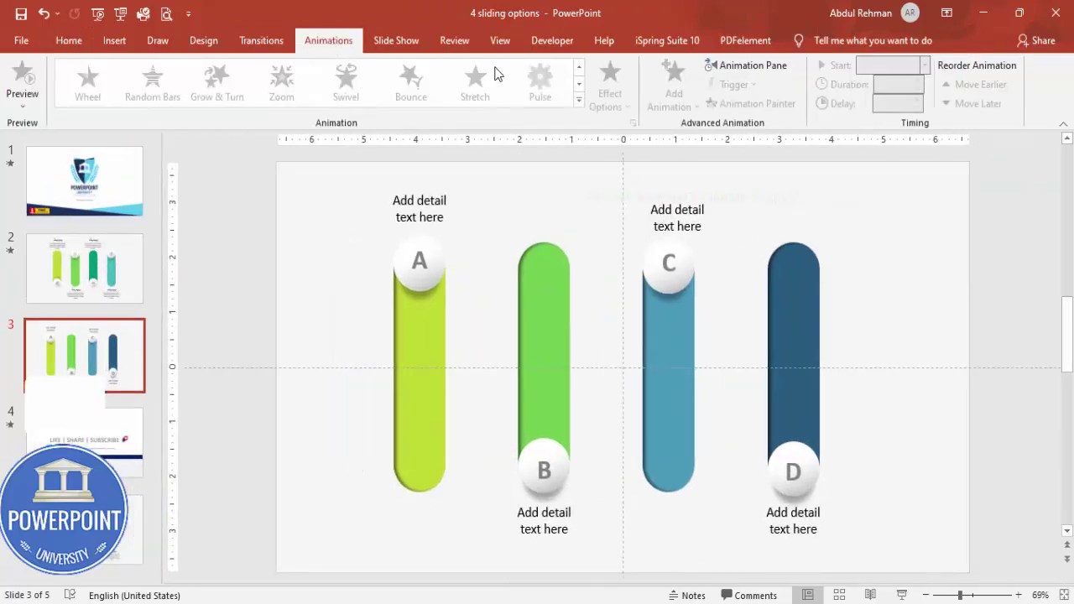
click(770, 64)
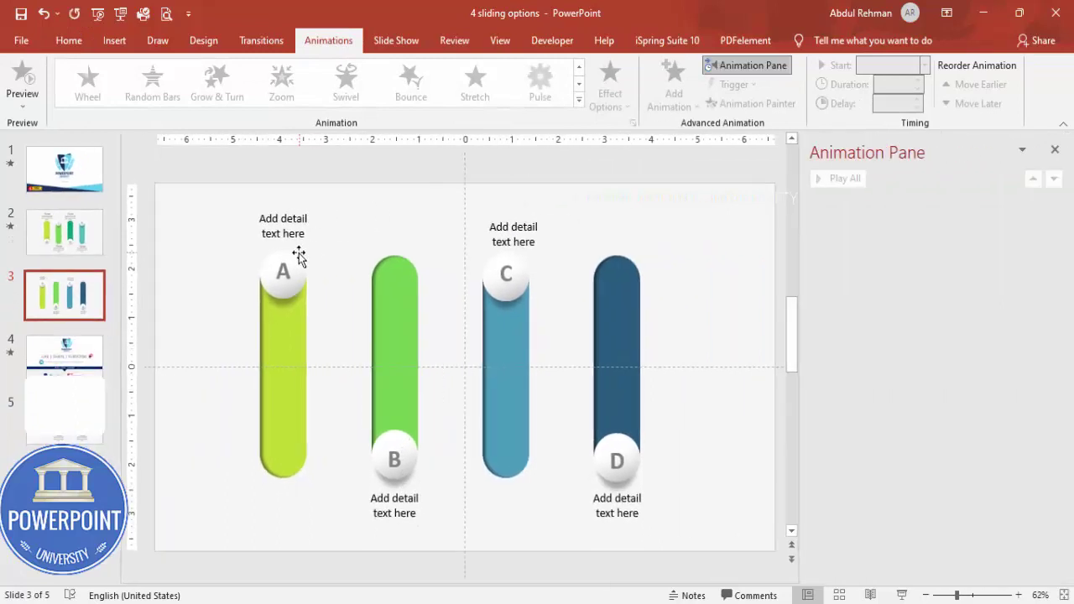
Give knob A a Lines motion path ending near the lime bar's bottom, then preview it.
click(294, 259)
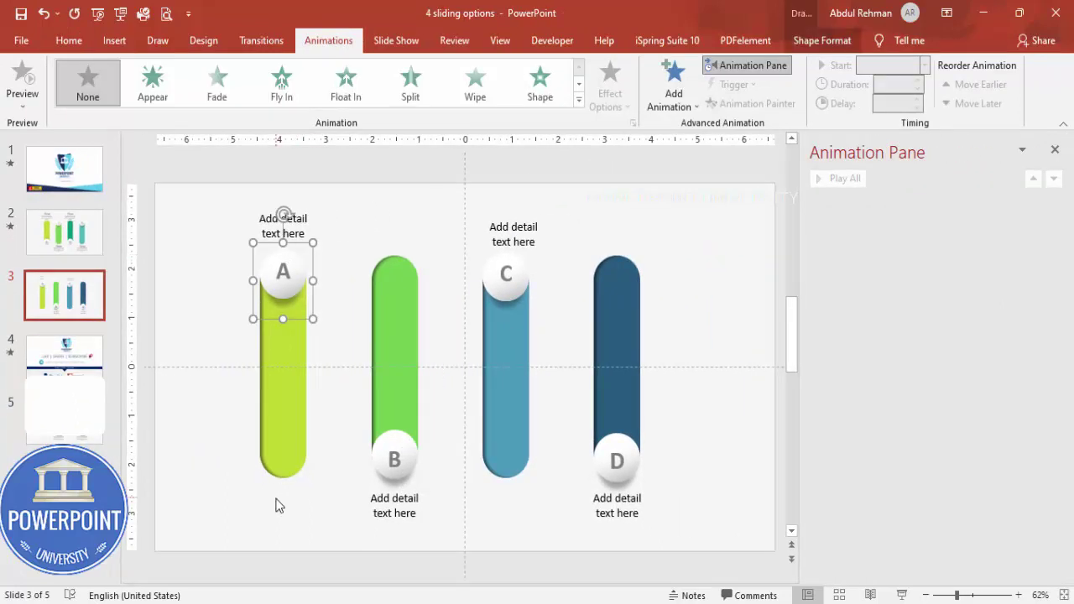
click(676, 103)
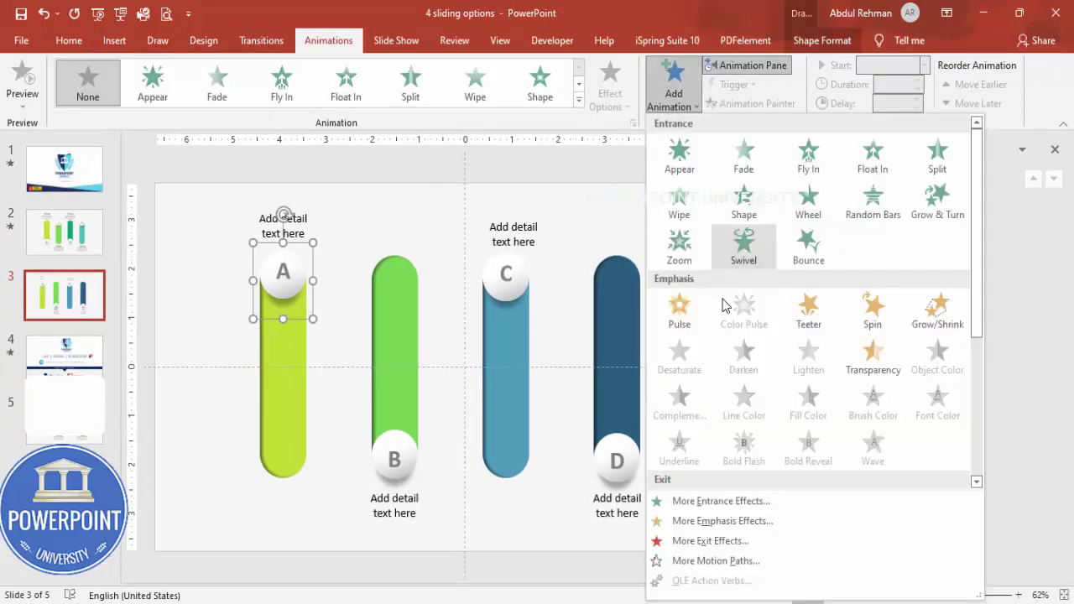
scroll(739, 331, down, 3)
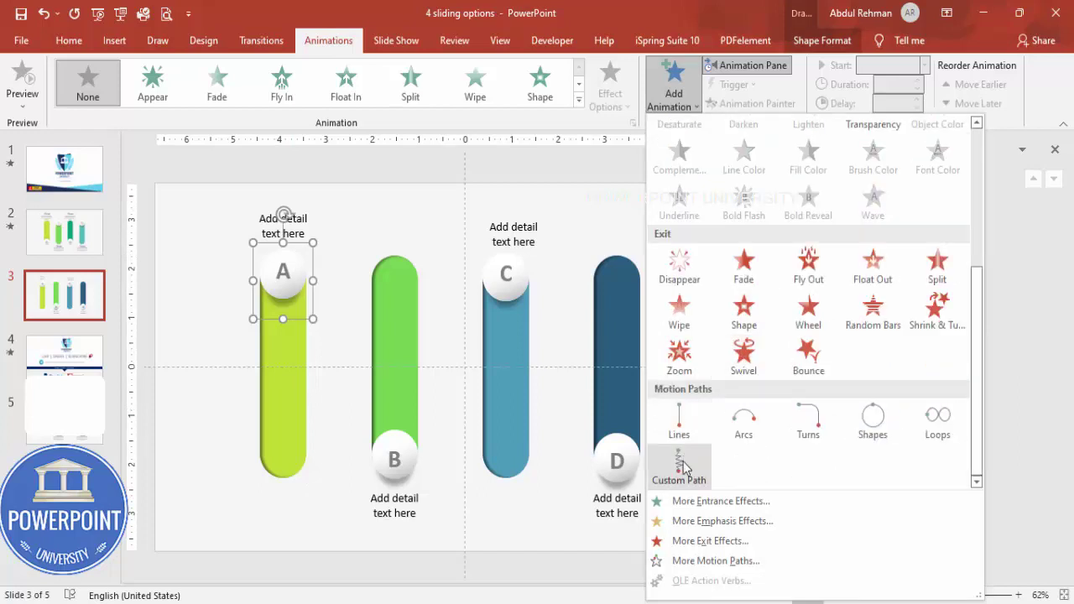
click(686, 427)
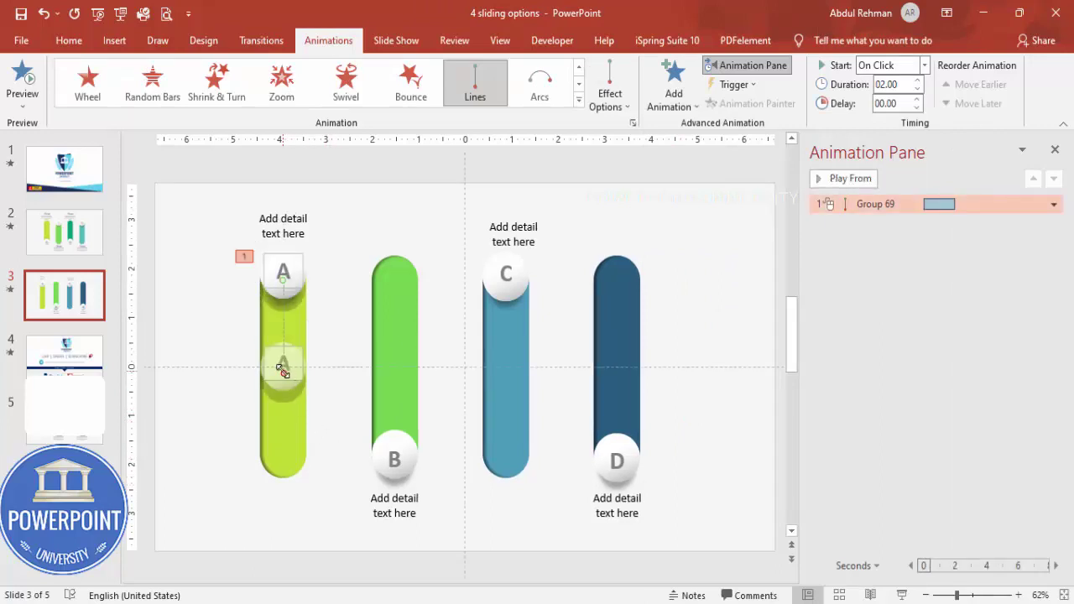
drag(281, 370, 275, 460)
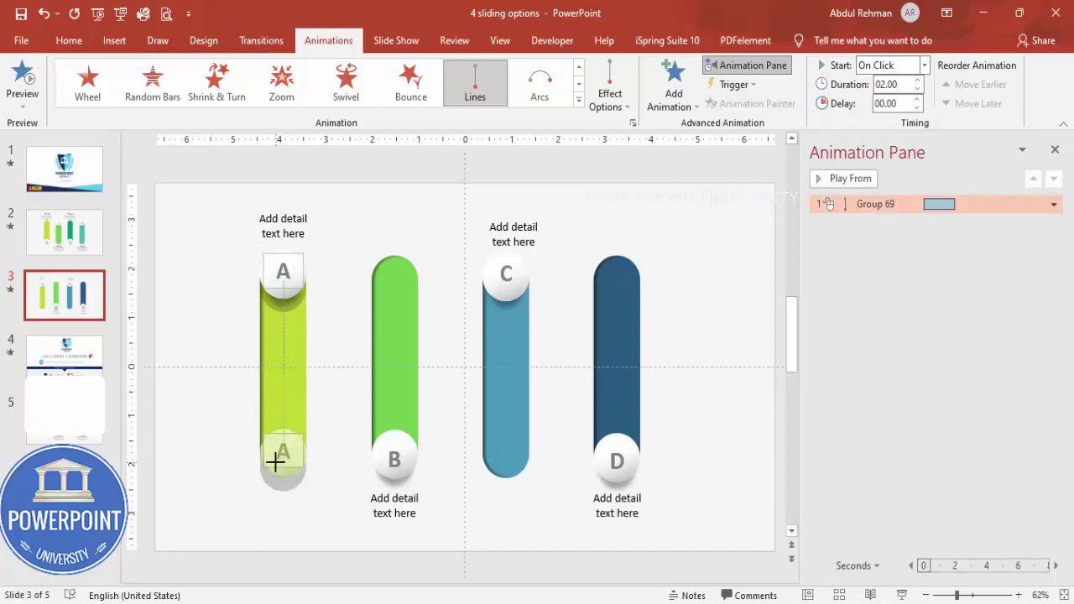
click(448, 495)
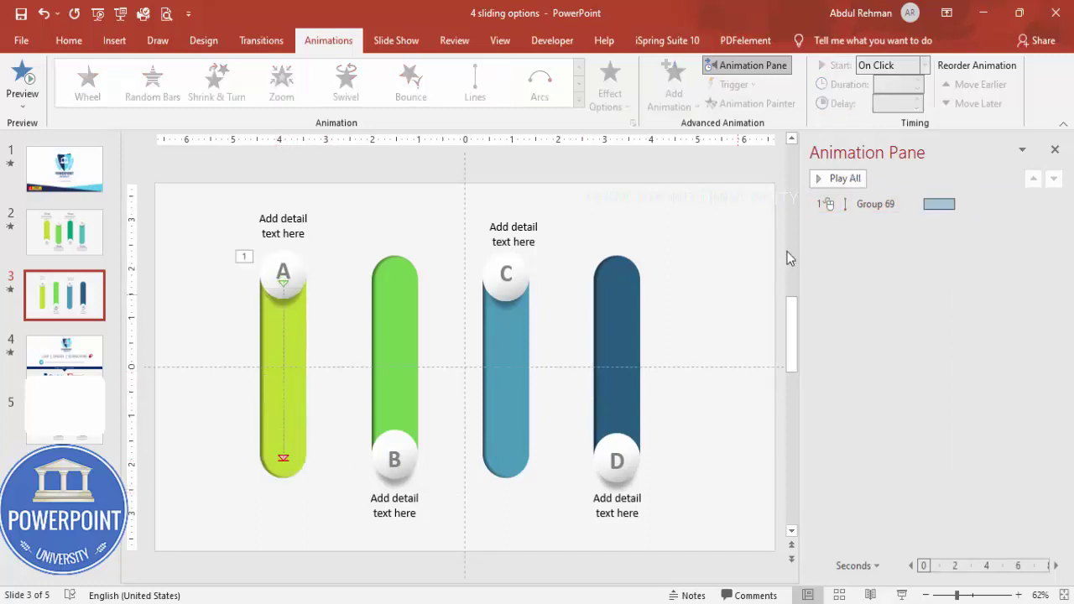
click(834, 180)
Set knob A's path to 0 smooth start/end, about 0.68 s bounce end, 1-second duration.
double_click(842, 206)
click(359, 377)
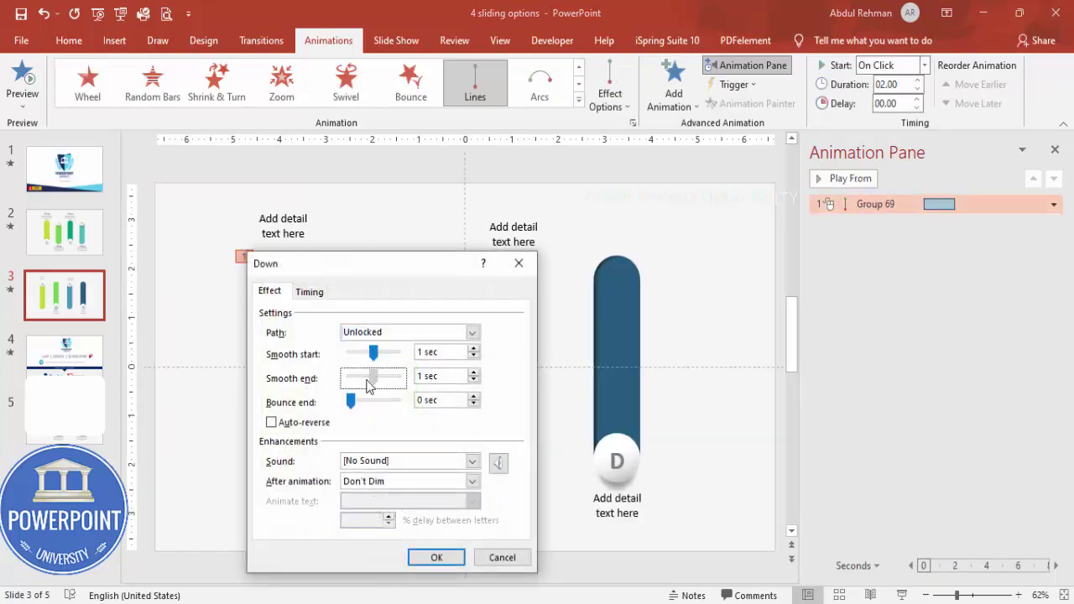
drag(374, 356, 279, 371)
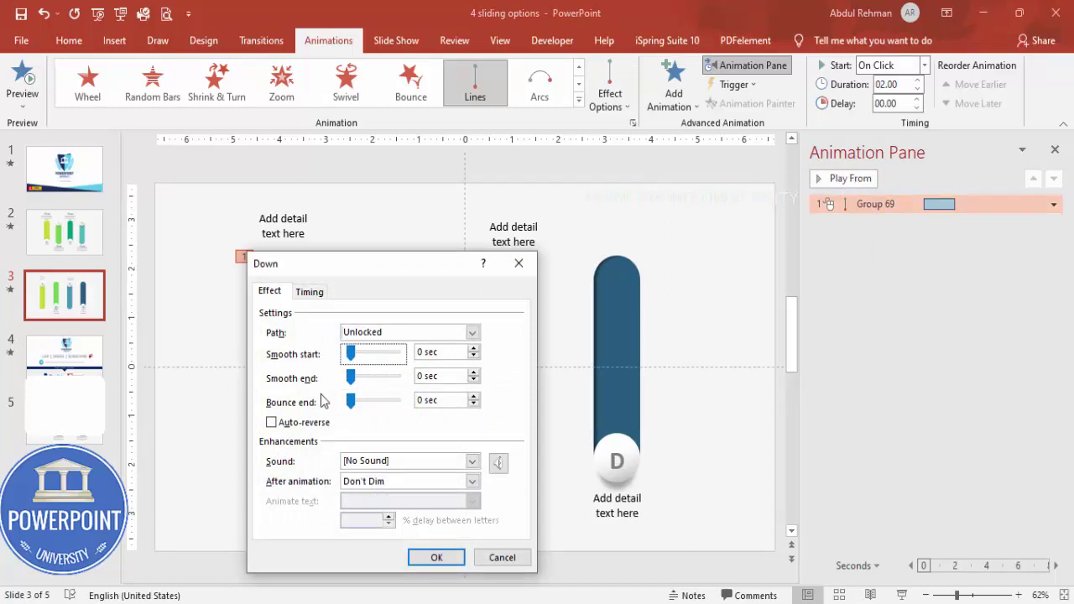
drag(349, 407, 365, 407)
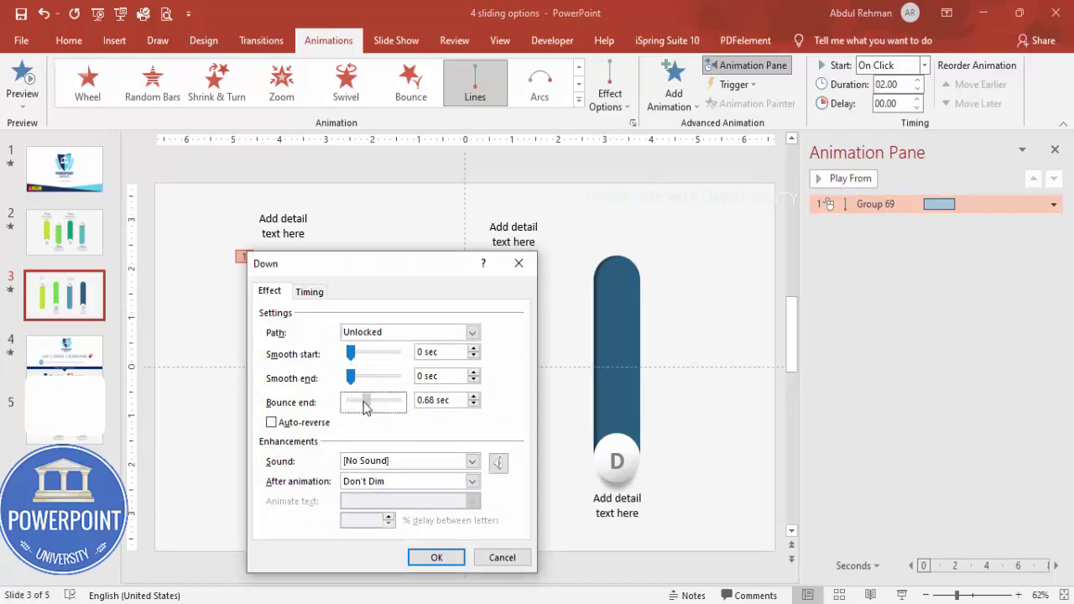
click(316, 297)
click(433, 355)
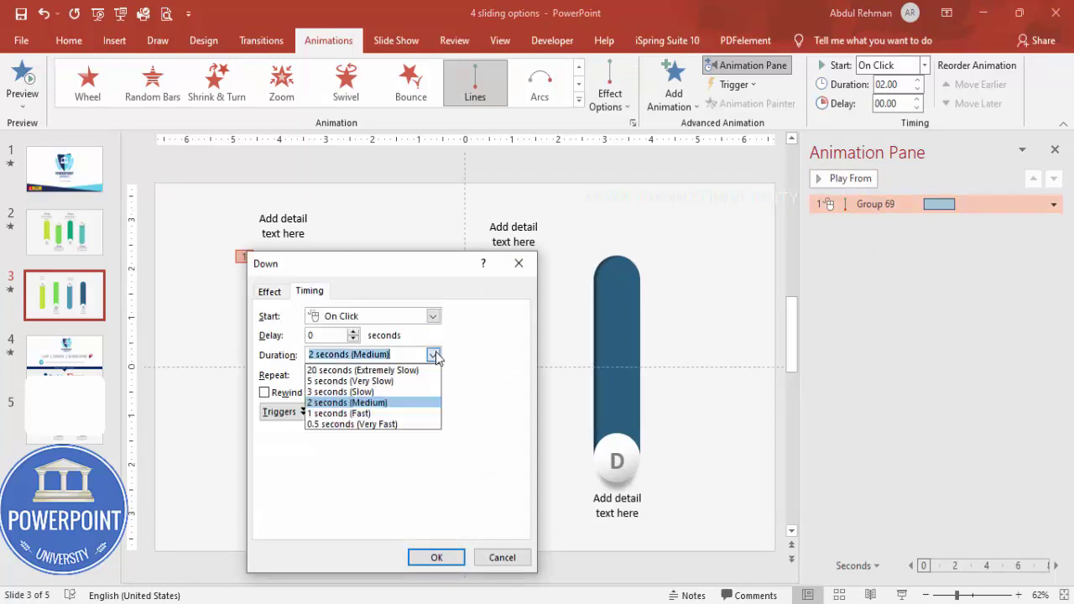
click(372, 412)
click(436, 557)
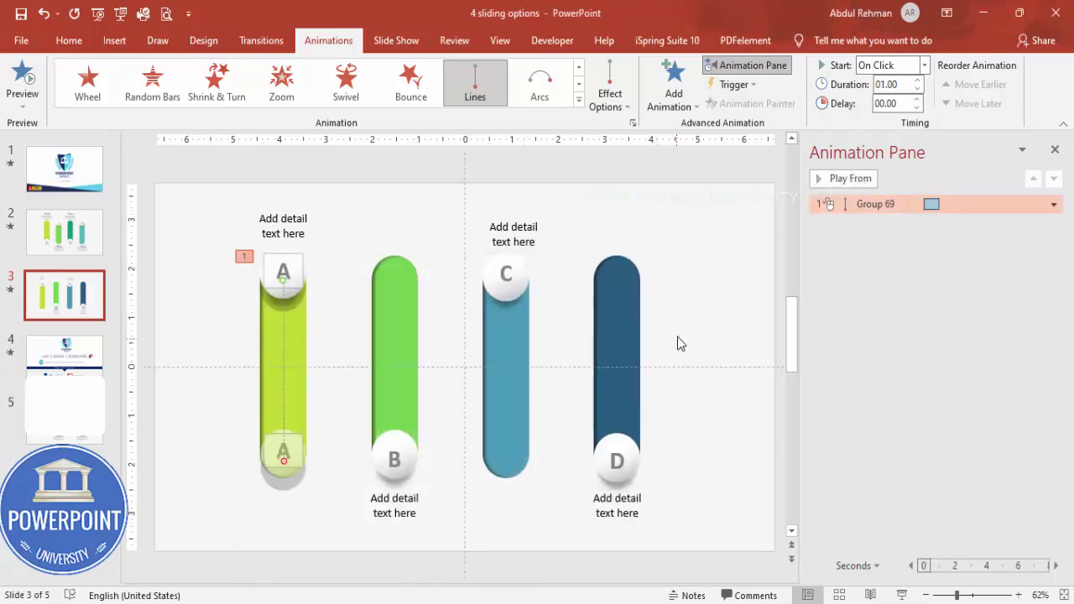
Drag A's caption below the lime bar and B's caption above the green bar.
click(678, 335)
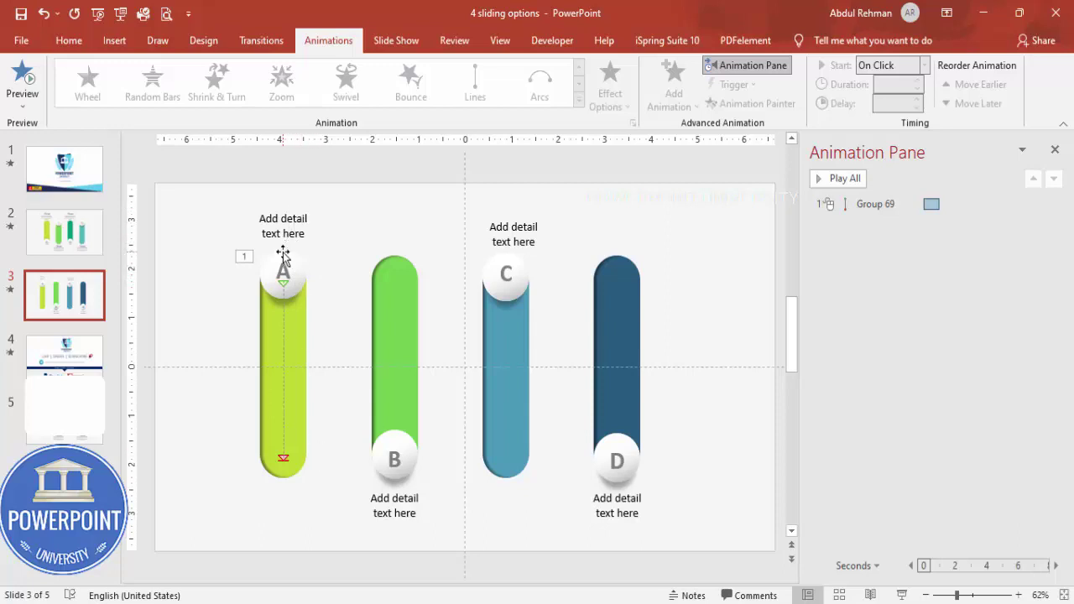
click(292, 220)
drag(300, 210, 304, 491)
click(417, 489)
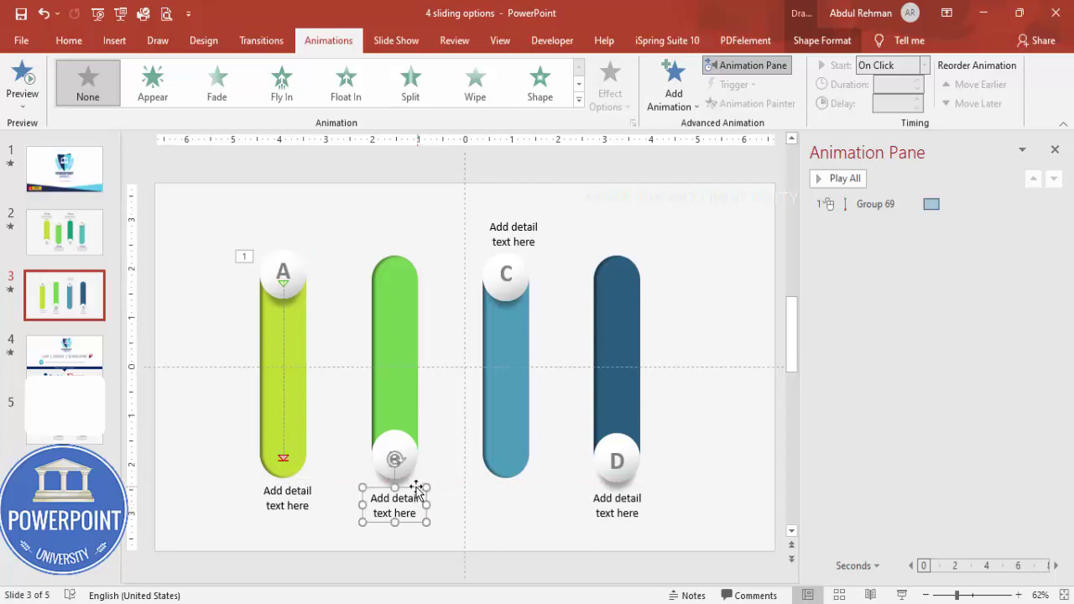
drag(417, 489, 434, 218)
click(513, 220)
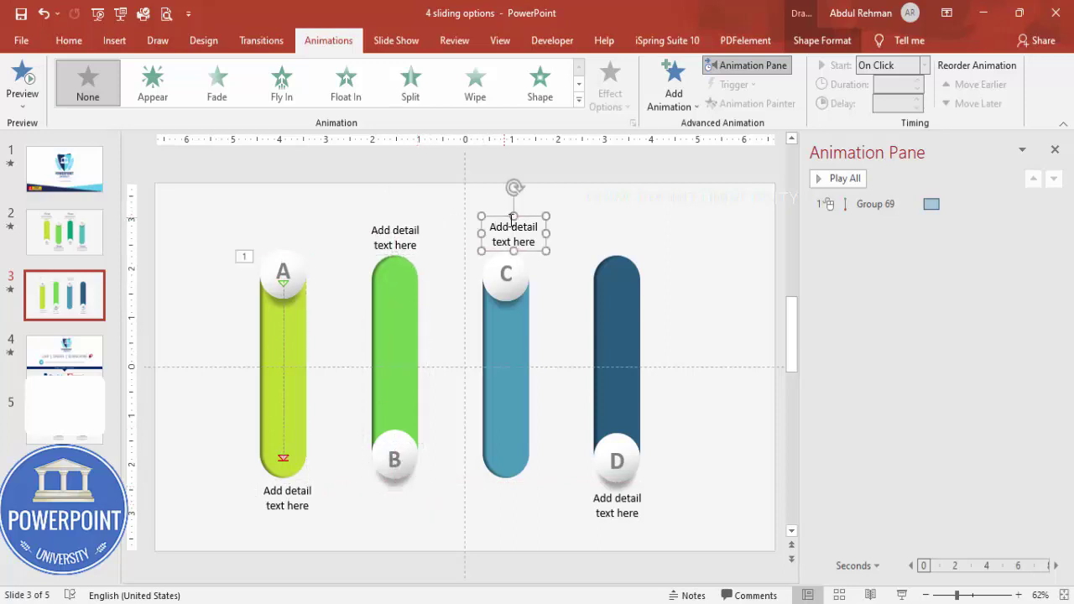